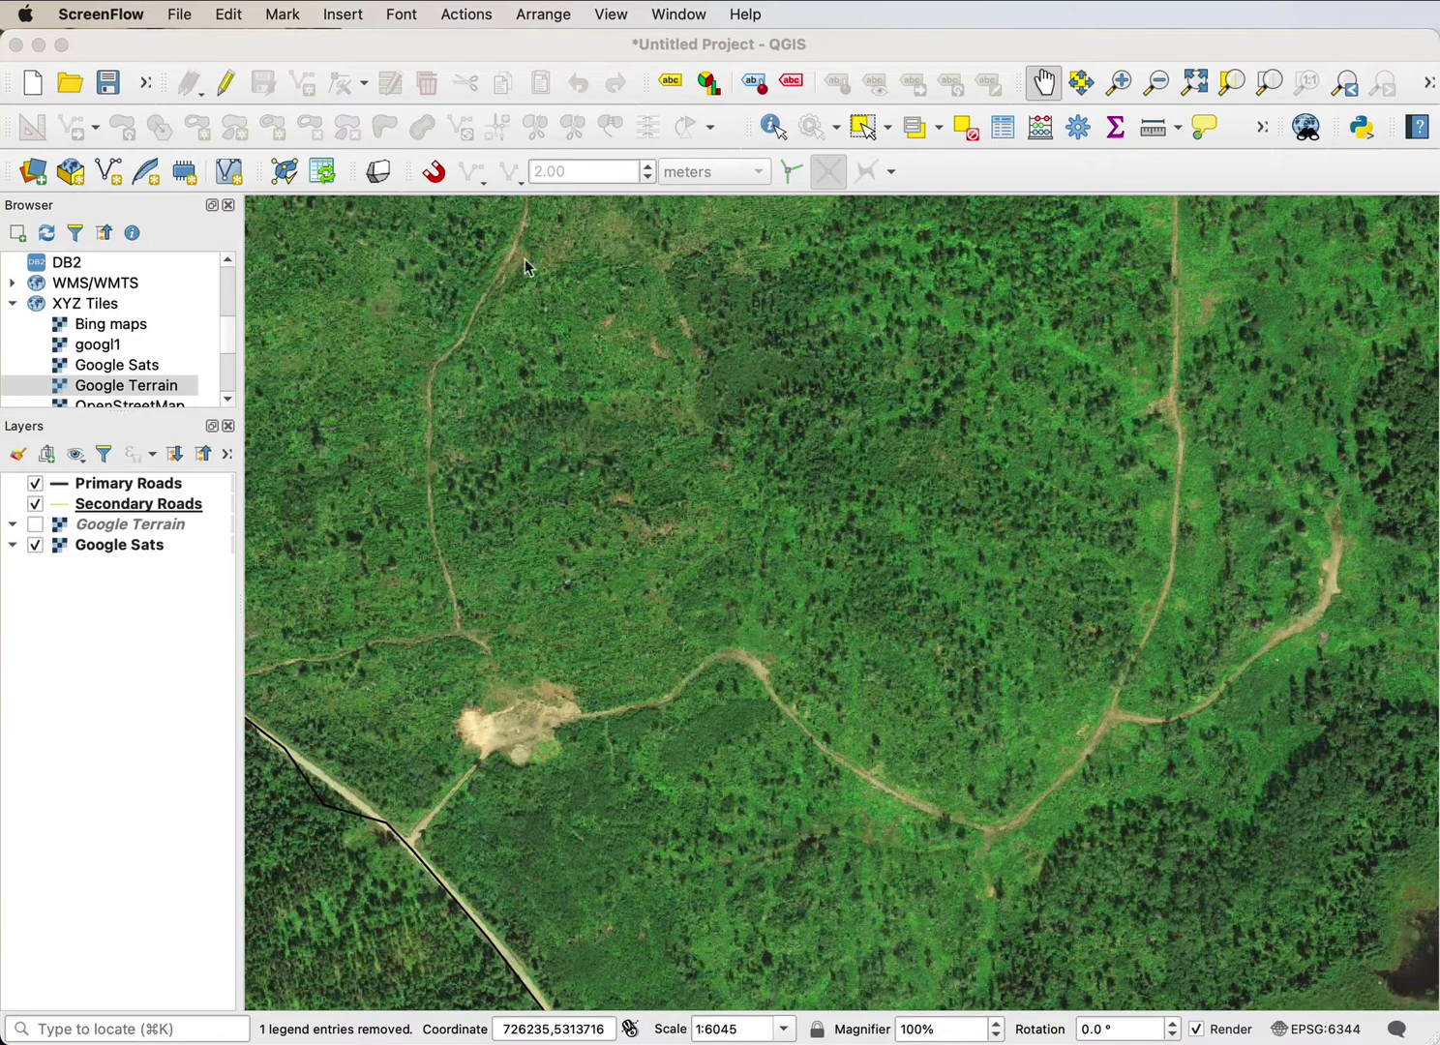
# Step: Create a Line-type shapefile 'skids' in the Data folder using project CRS EPSG:6344
pyautogui.click(111, 173)
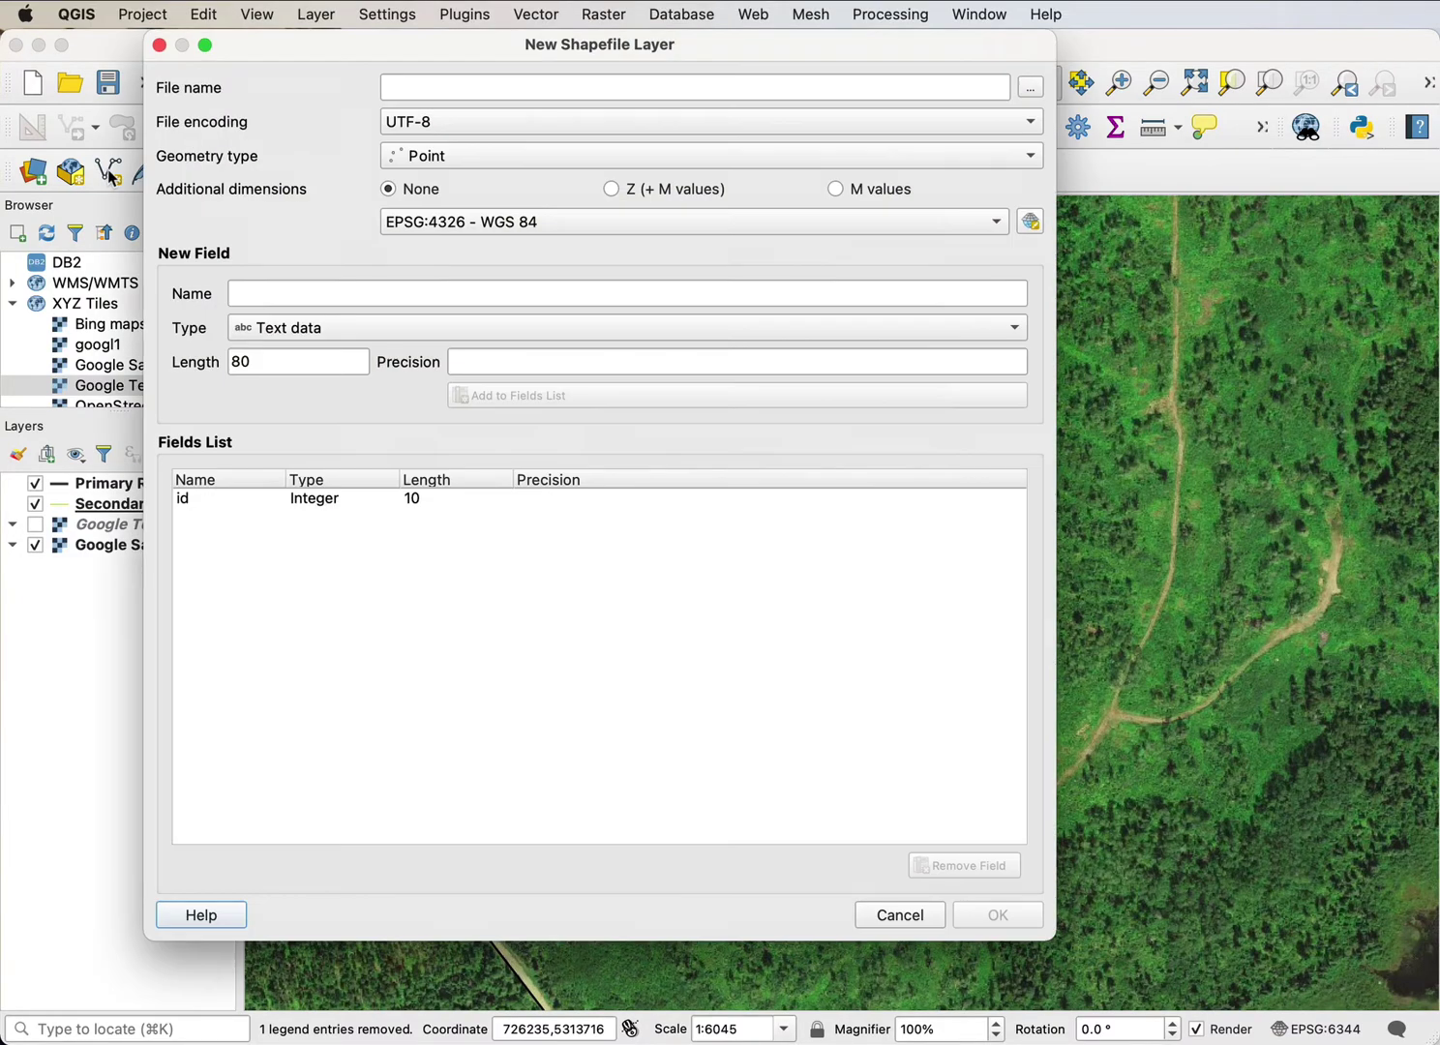
pyautogui.click(1031, 87)
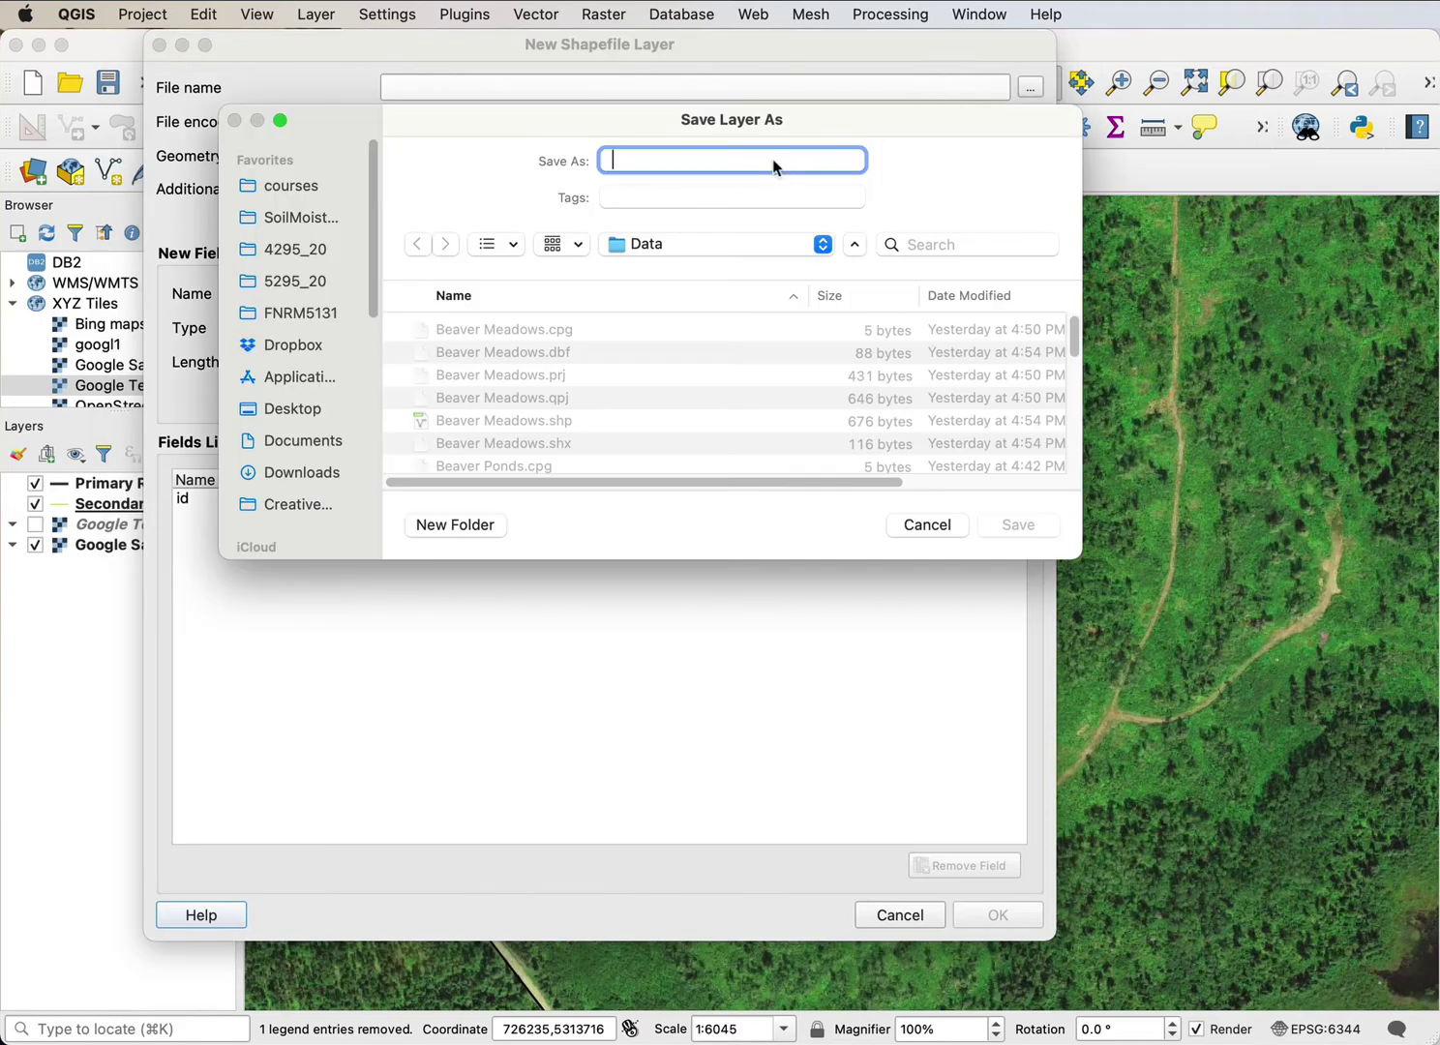
pyautogui.write('skids')
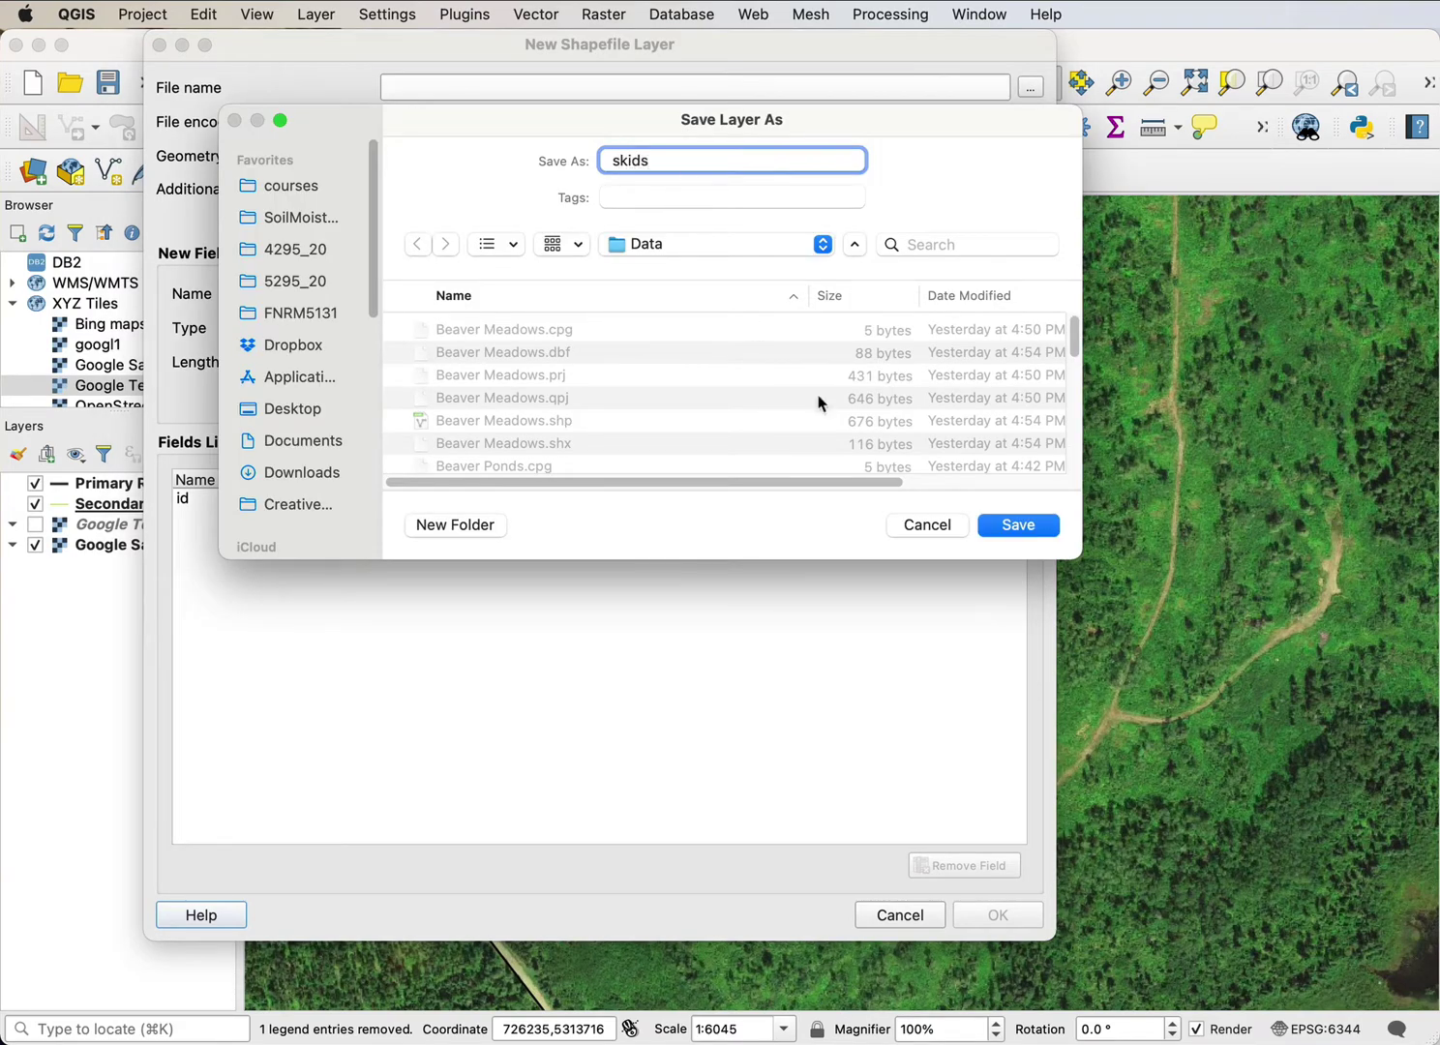
pyautogui.click(1016, 524)
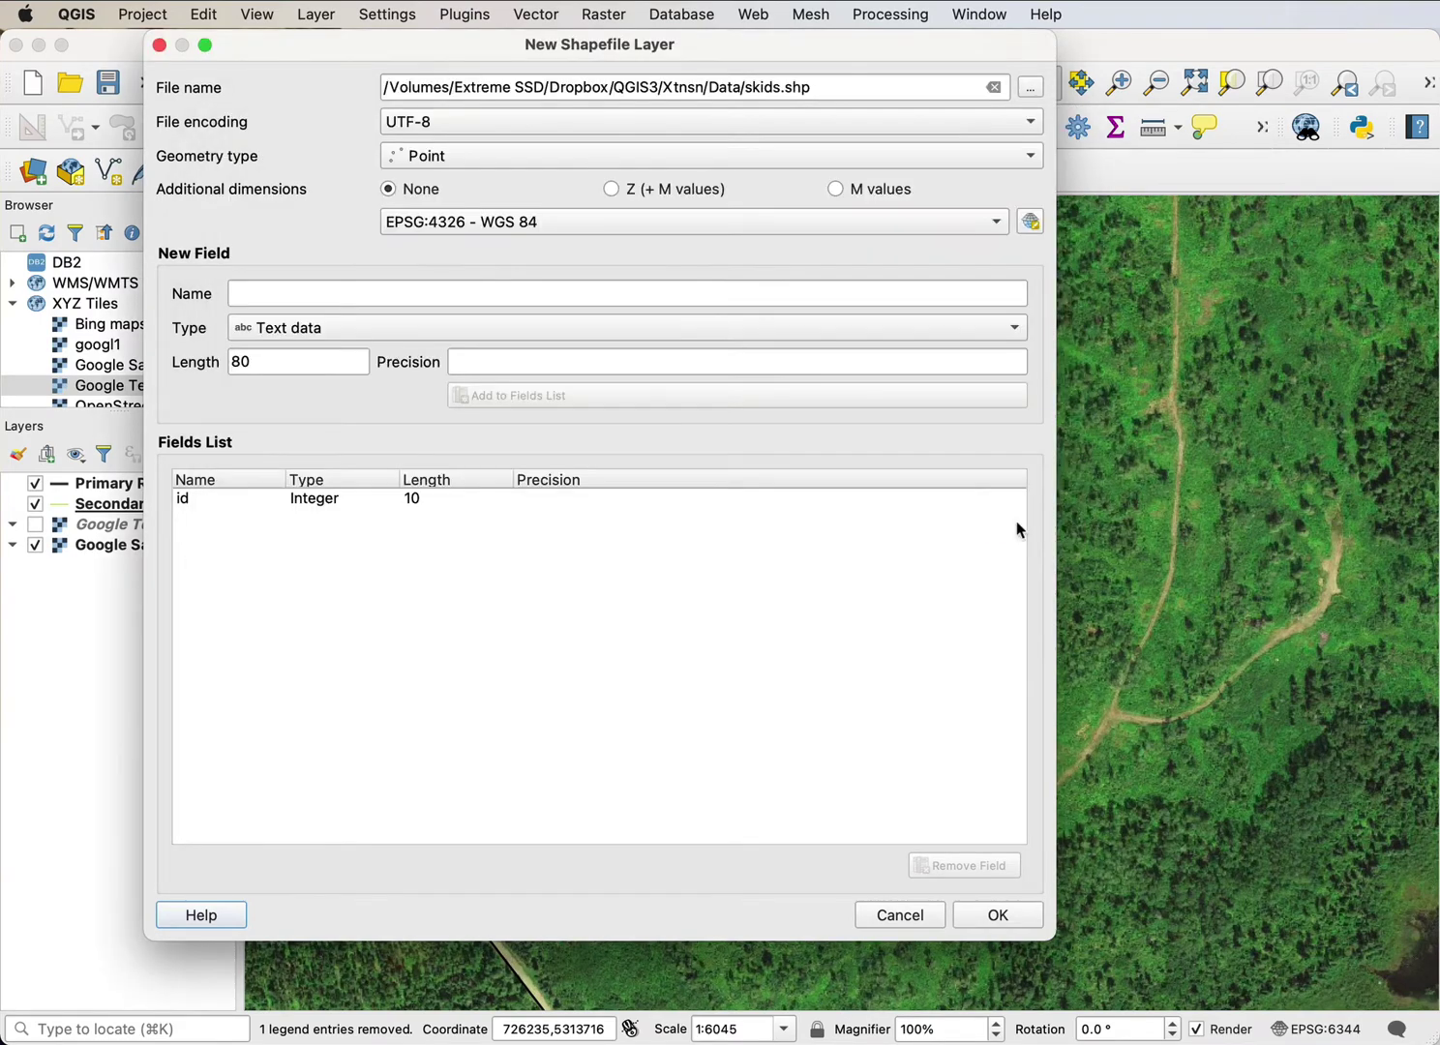
pyautogui.click(824, 157)
pyautogui.click(636, 202)
pyautogui.click(998, 225)
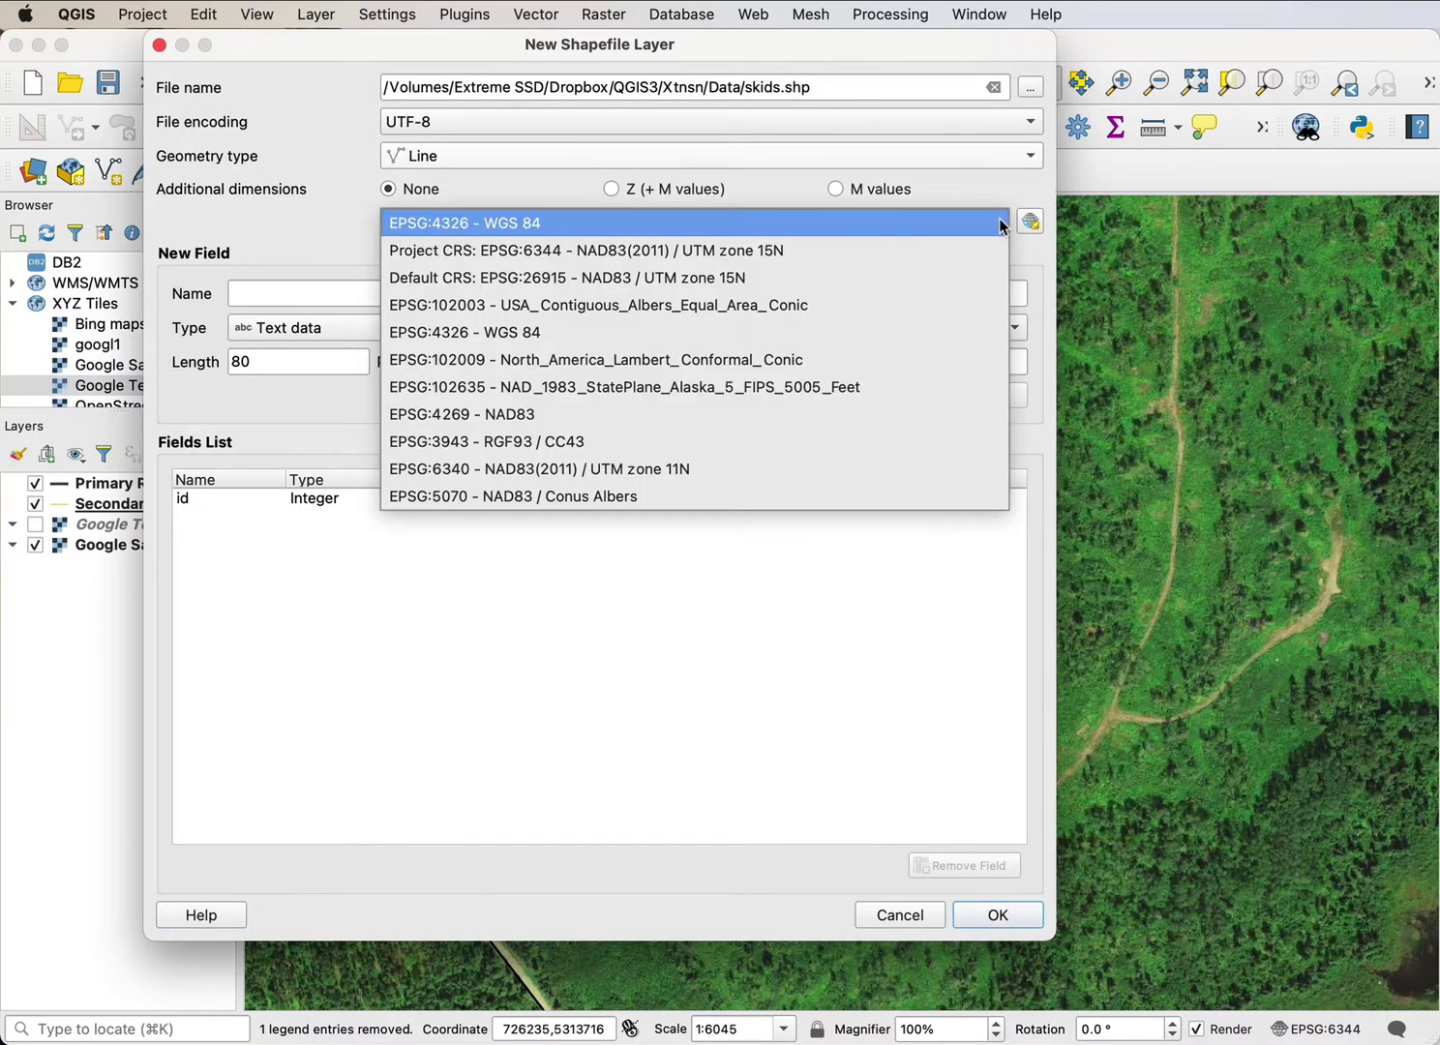
pyautogui.click(796, 250)
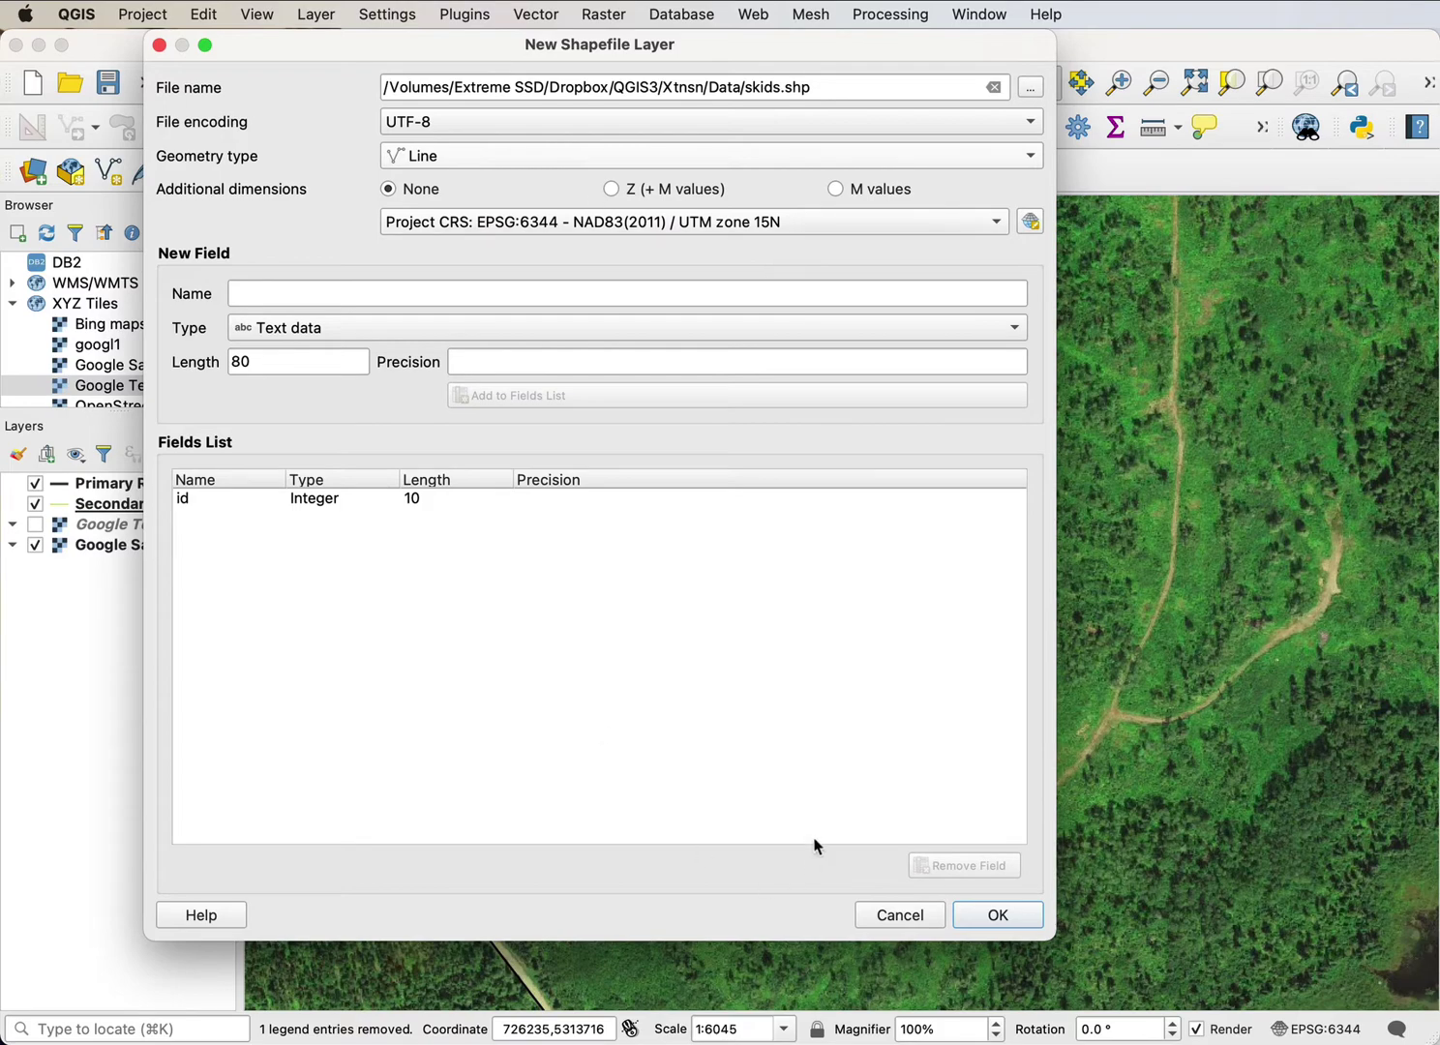
pyautogui.click(995, 915)
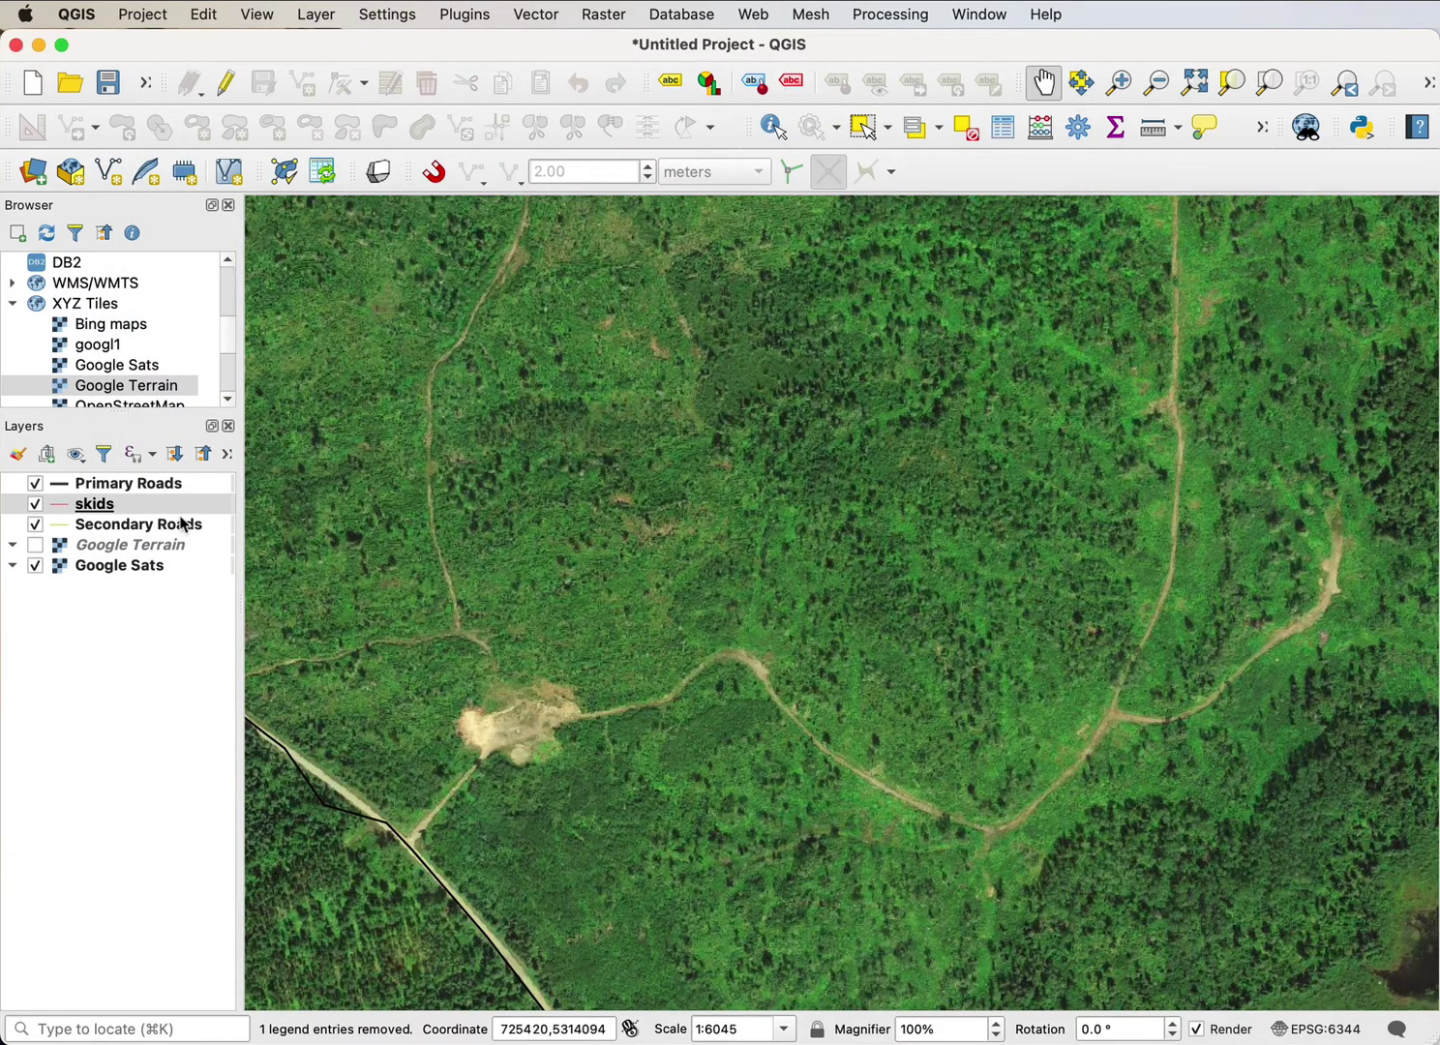
# Step: Start editing the skids layer with the Add Line Feature tool
pyautogui.click(224, 85)
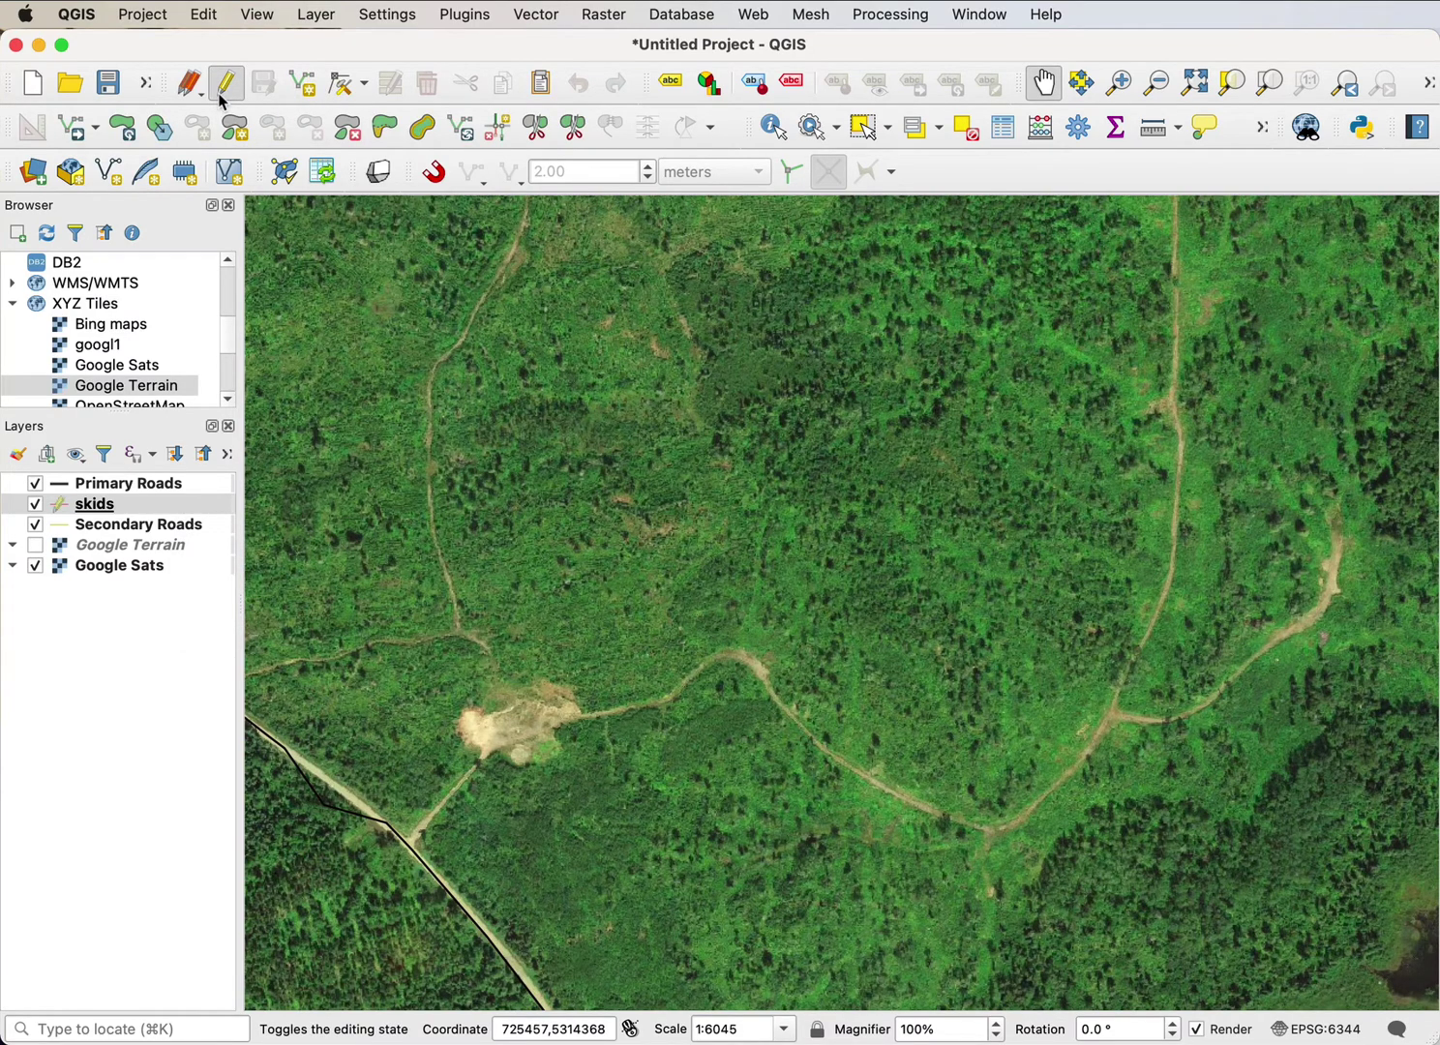
pyautogui.click(303, 86)
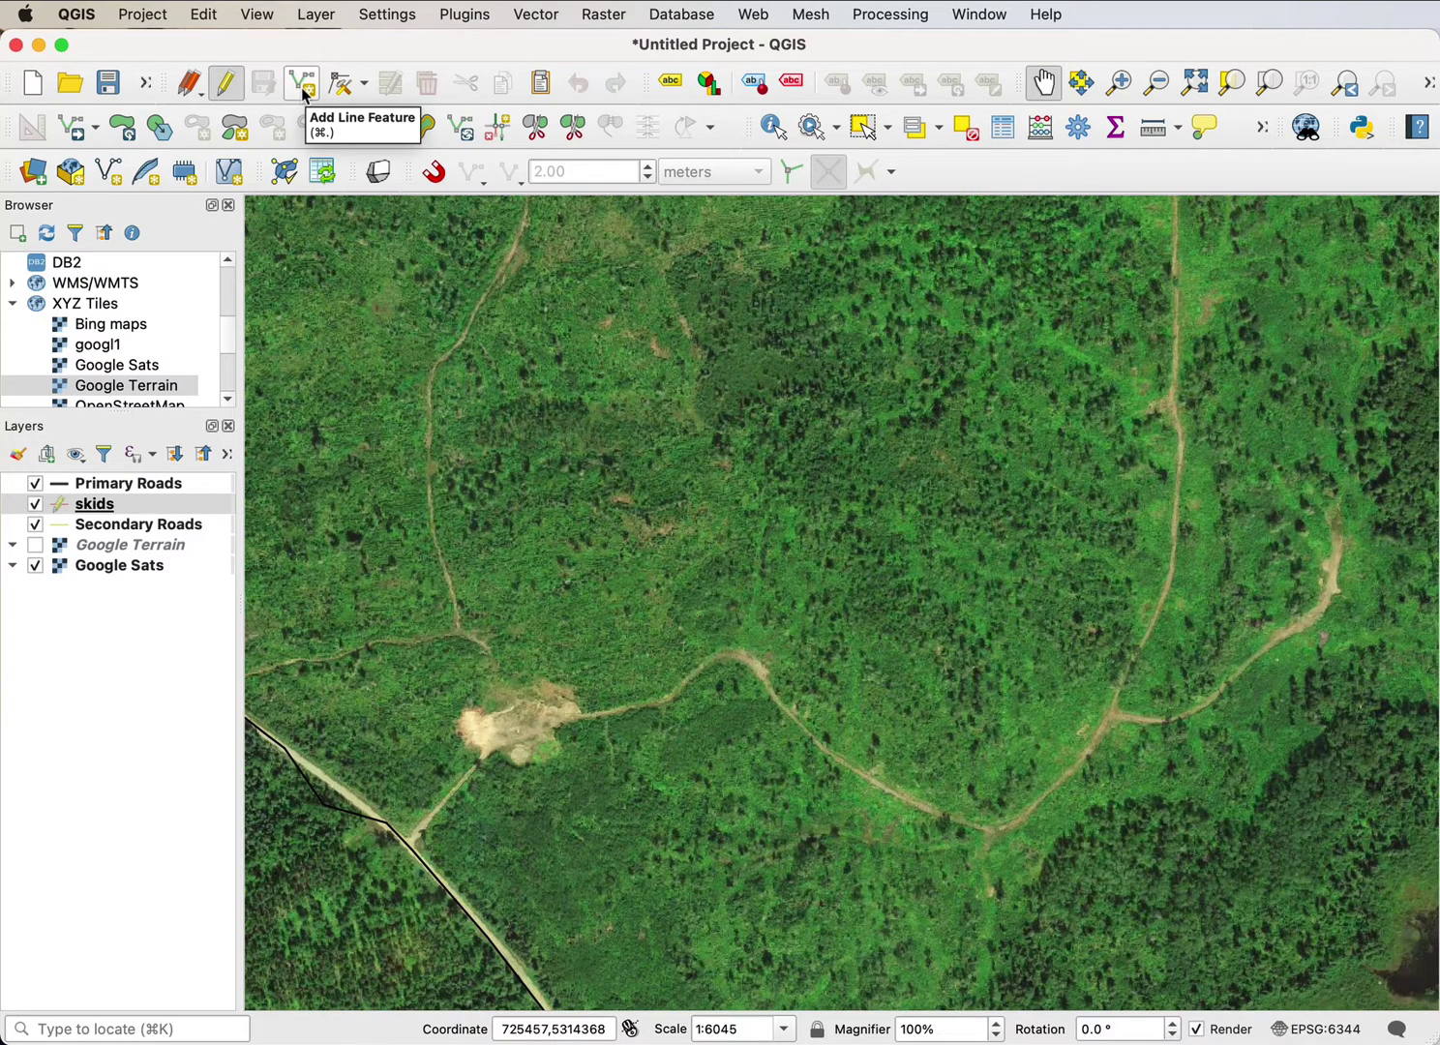
pyautogui.click(303, 85)
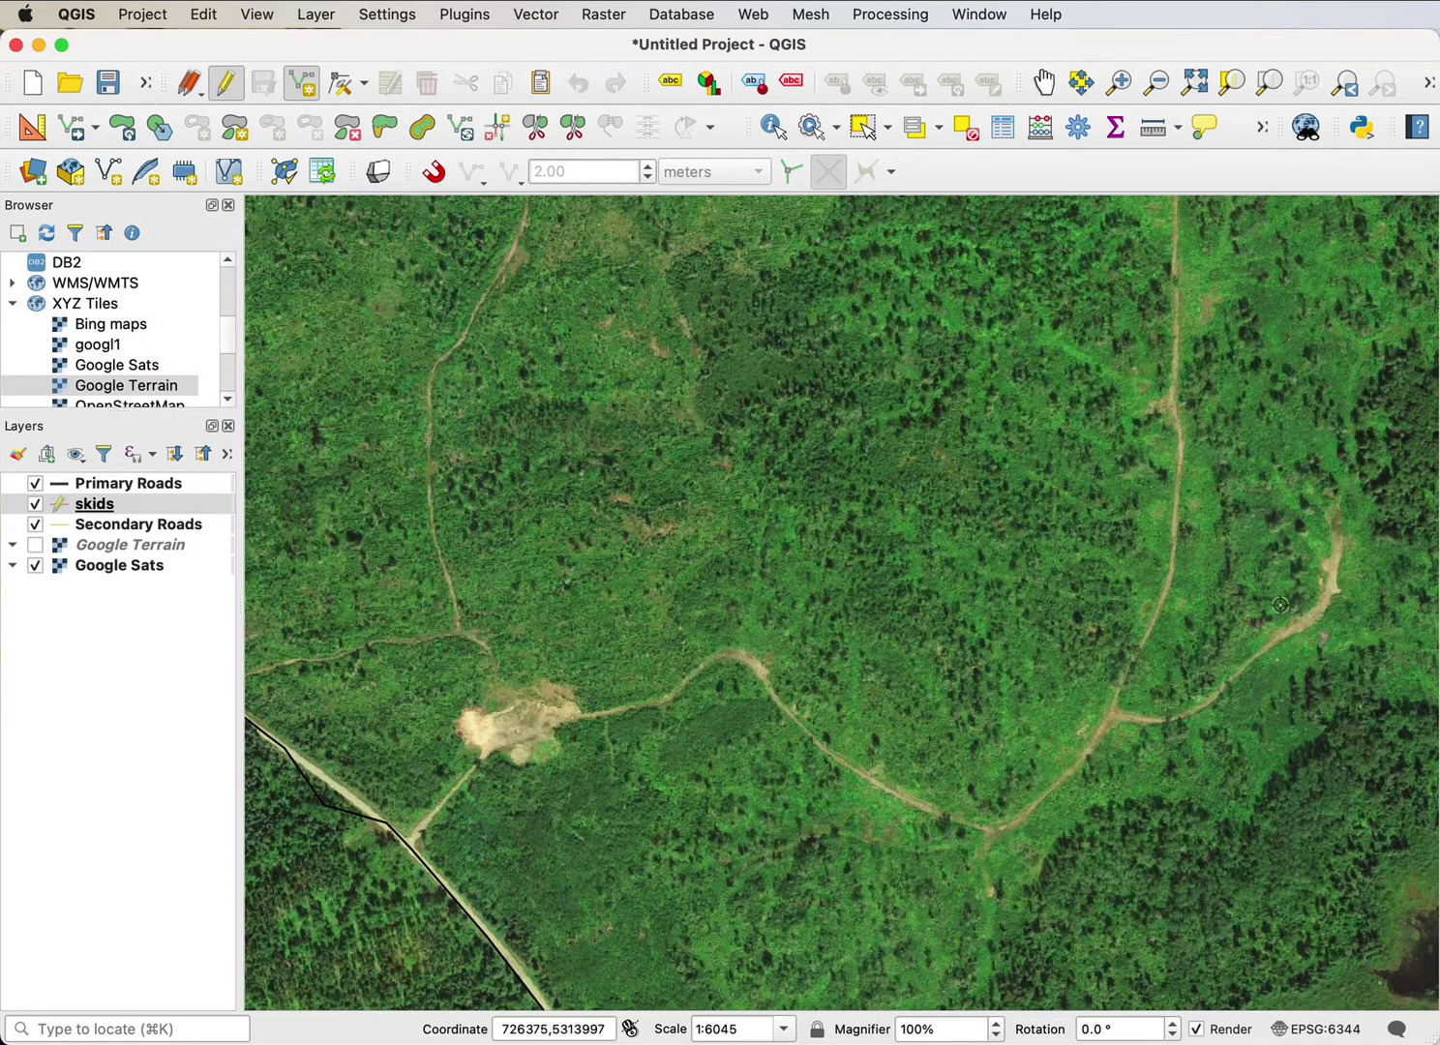
# Step: Trace the eastern trail from its northern end to the junction and save it with id 1
pyautogui.click(1336, 512)
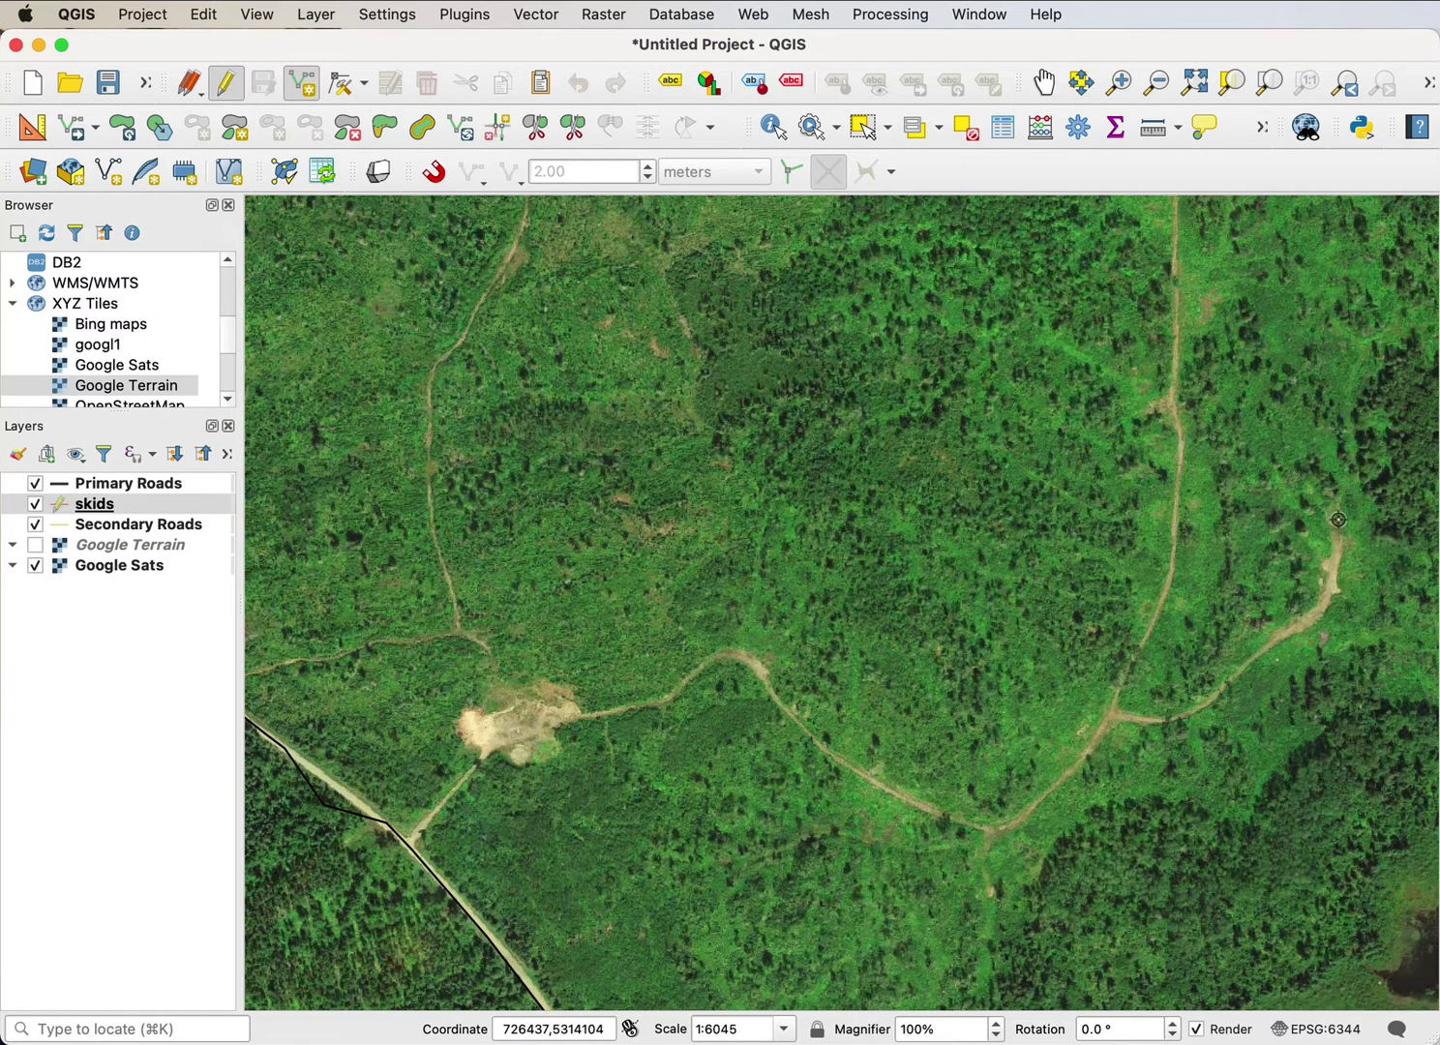
pyautogui.click(1333, 585)
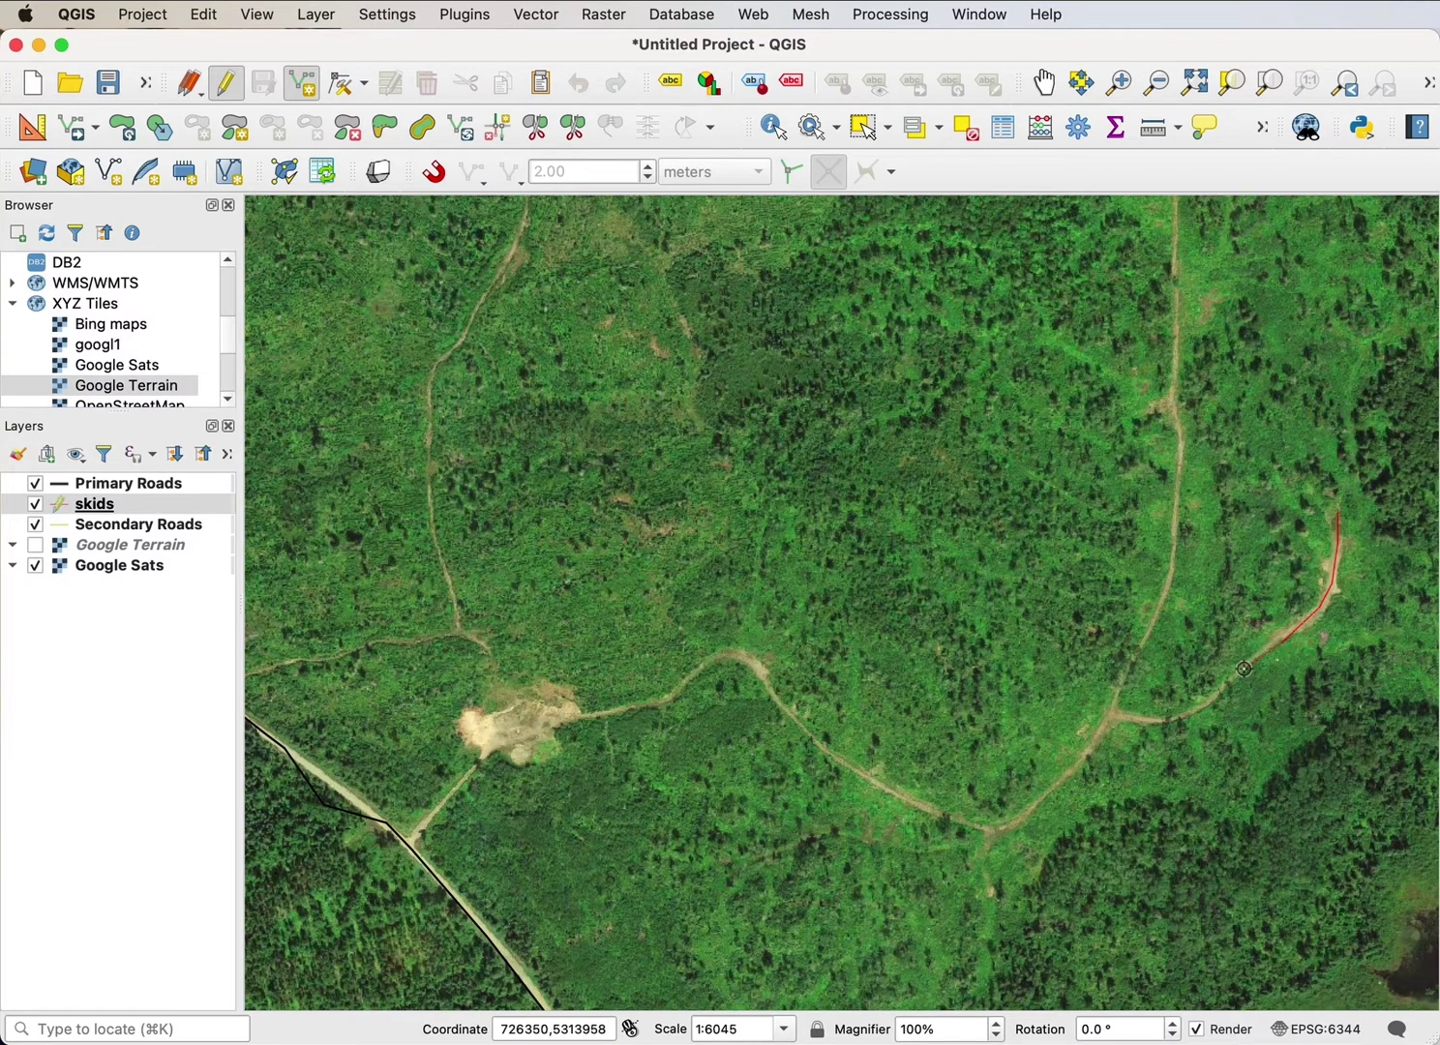
pyautogui.click(1212, 704)
pyautogui.click(1164, 720)
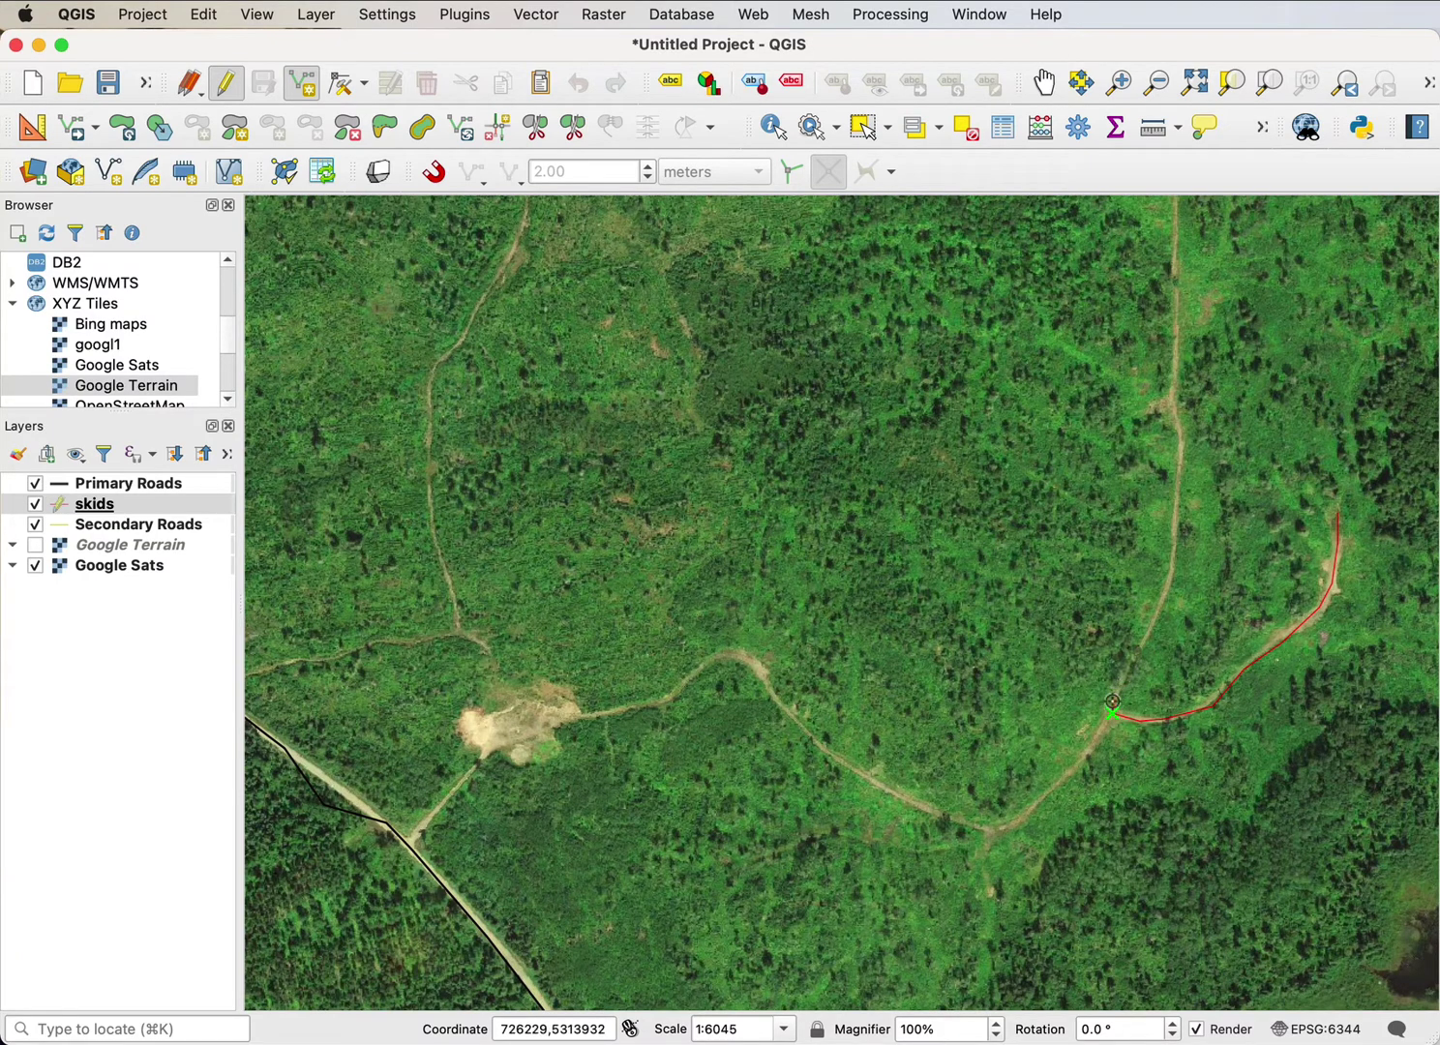
pyautogui.click(1111, 713)
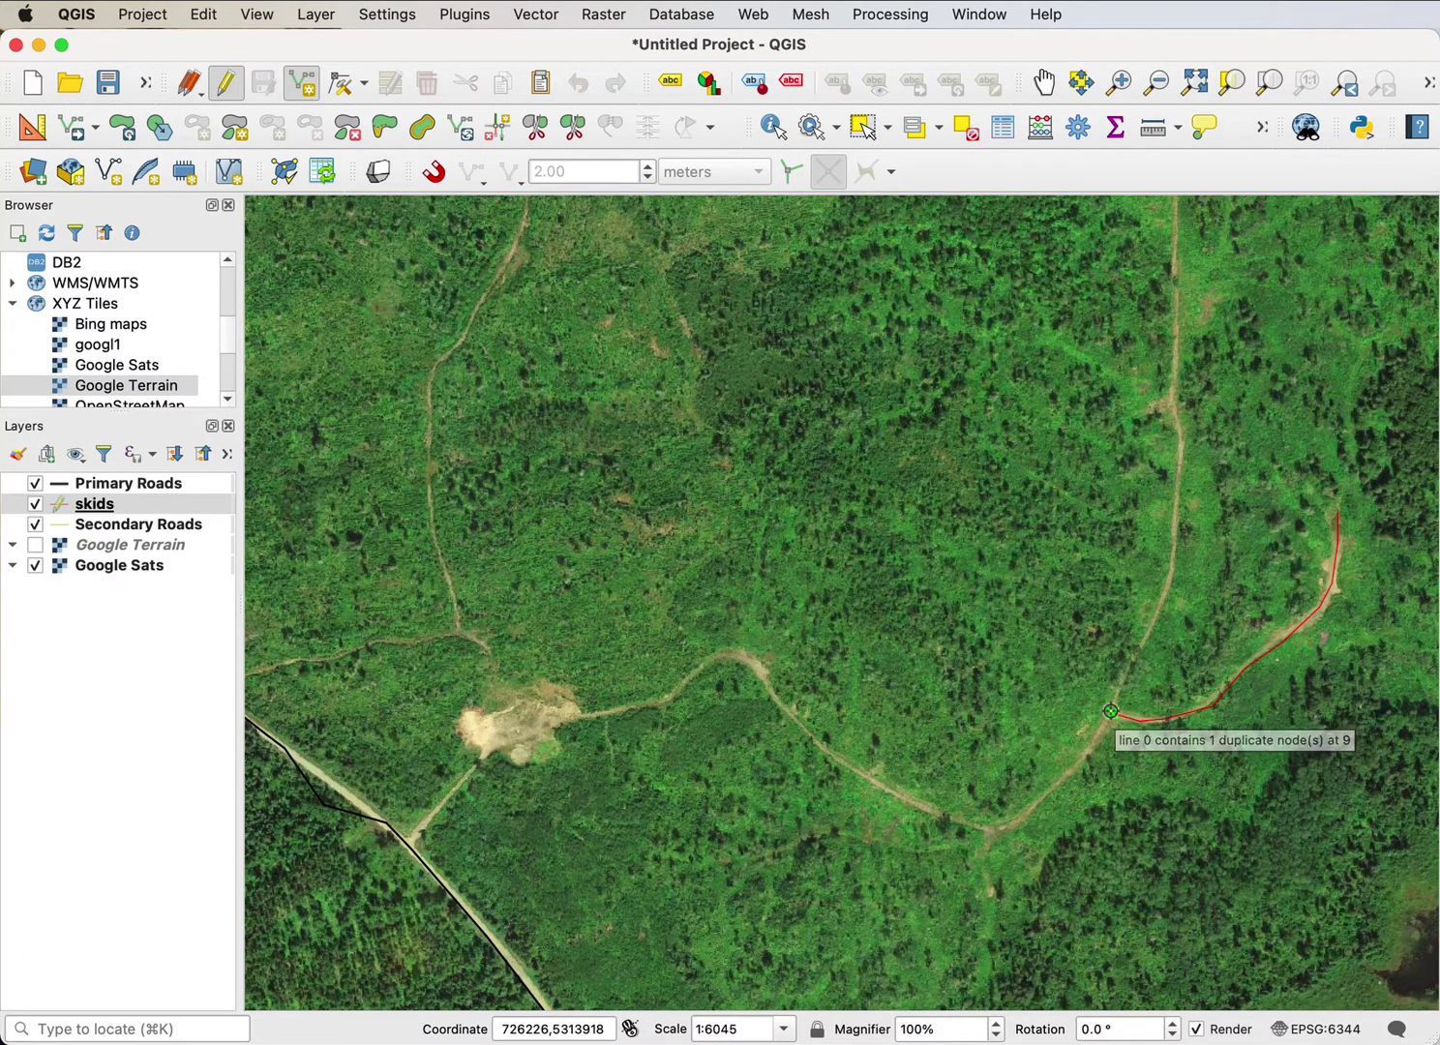
pyautogui.rightClick(1111, 712)
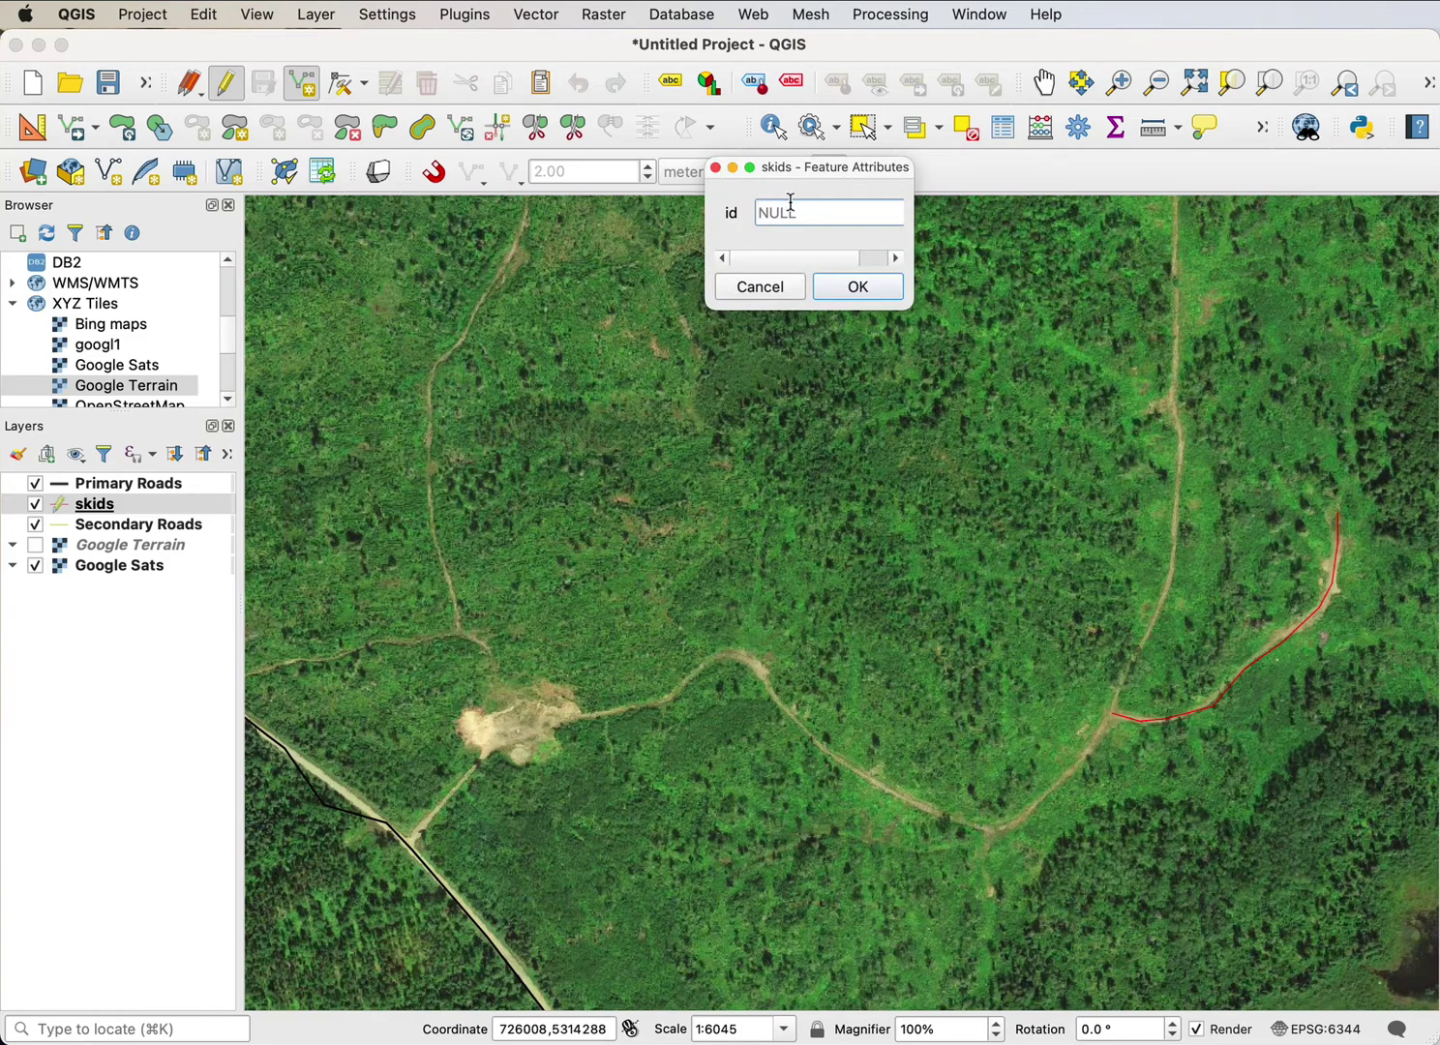
pyautogui.write('1')
pyautogui.click(862, 287)
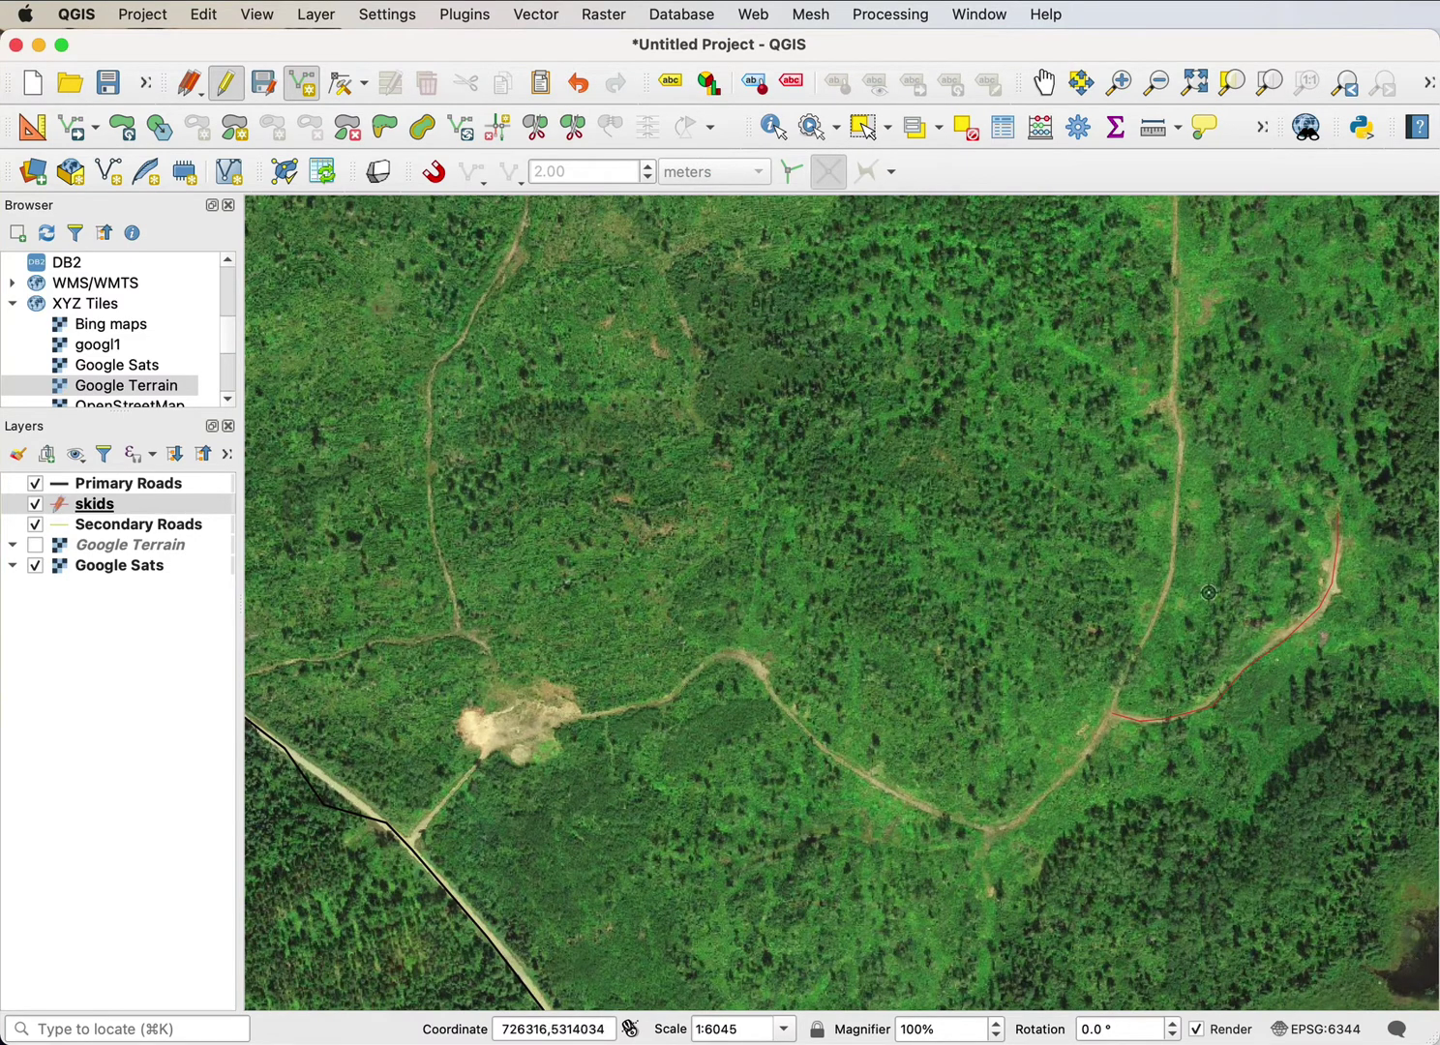
# Step: Digitize a two-segment line from the junction southwest and accept its attributes
pyautogui.click(1149, 624)
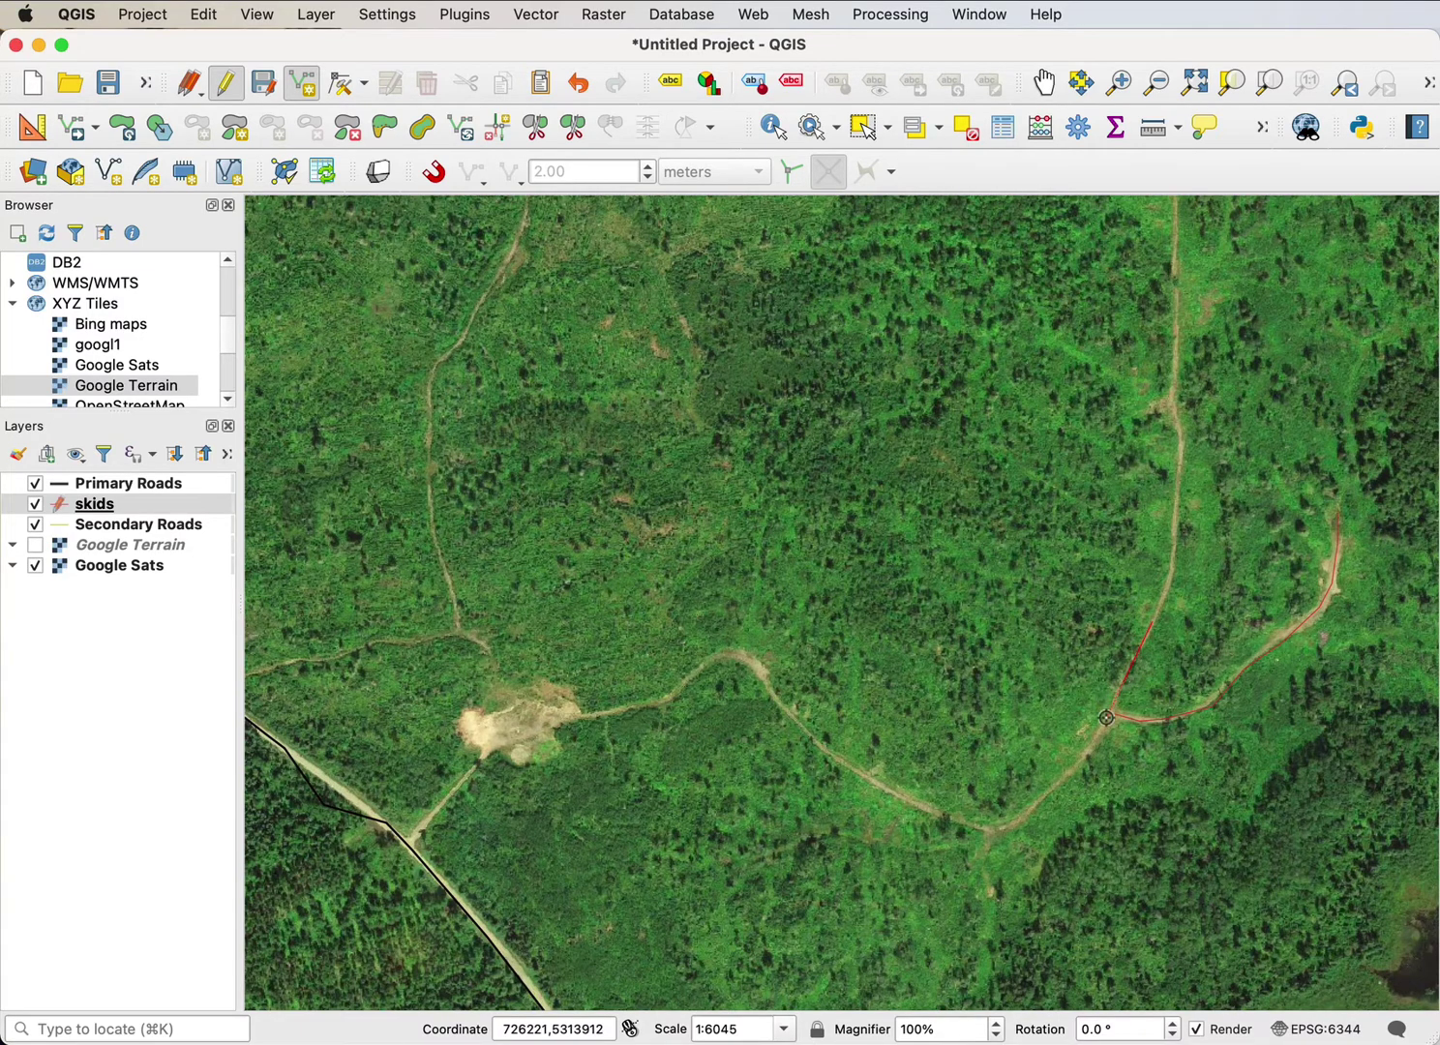
pyautogui.click(1091, 753)
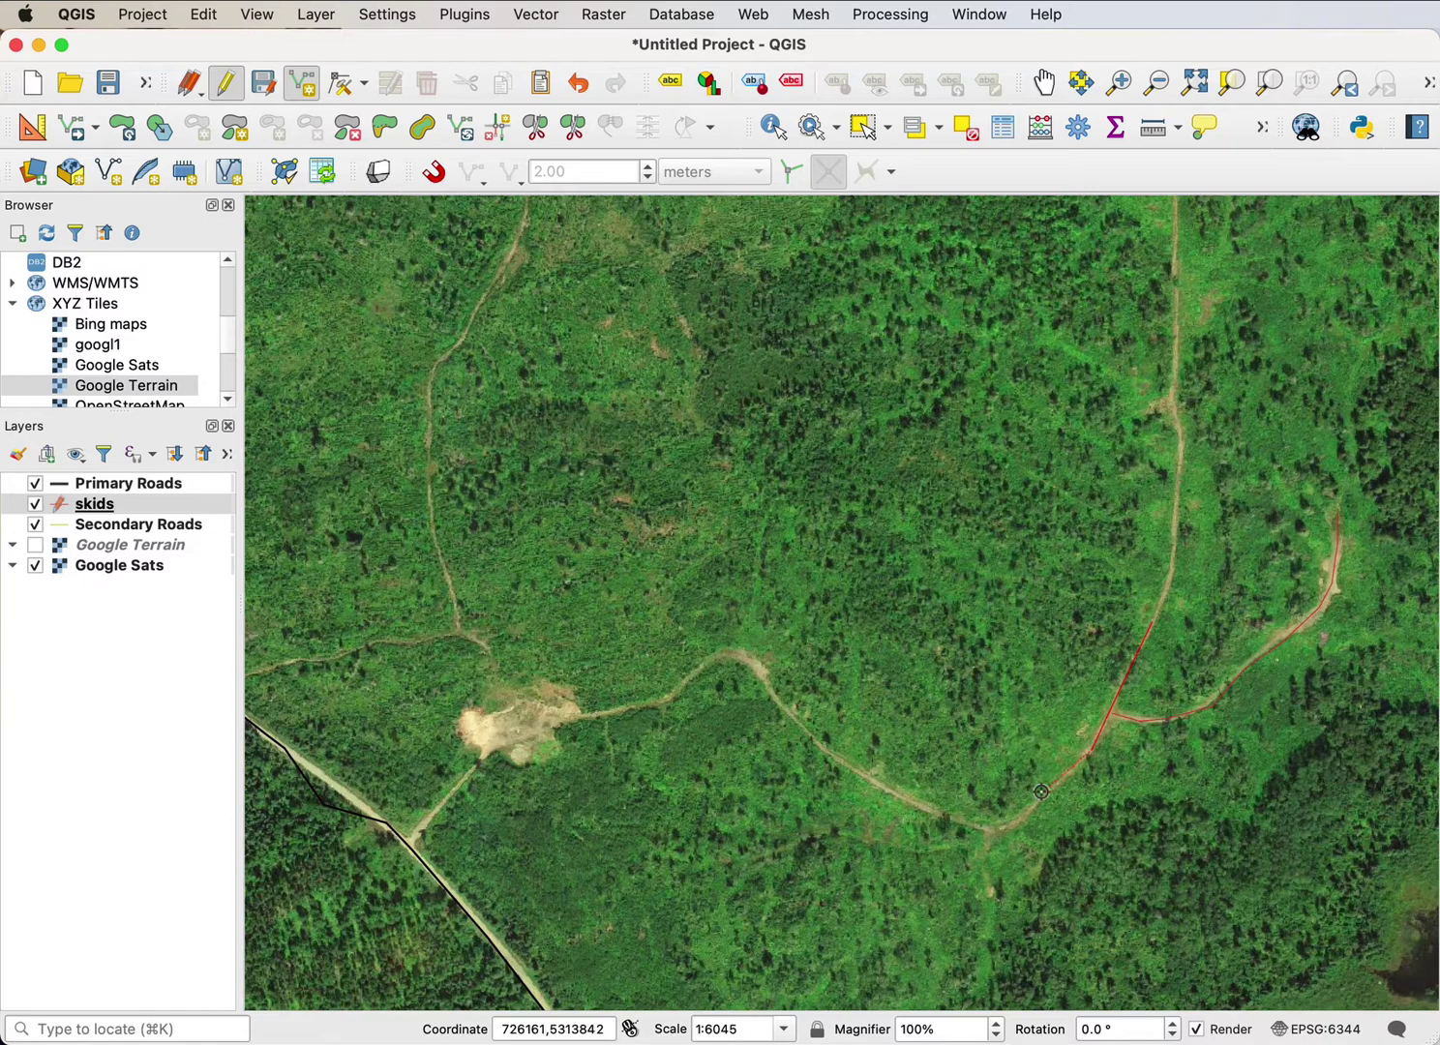
pyautogui.rightClick(1041, 792)
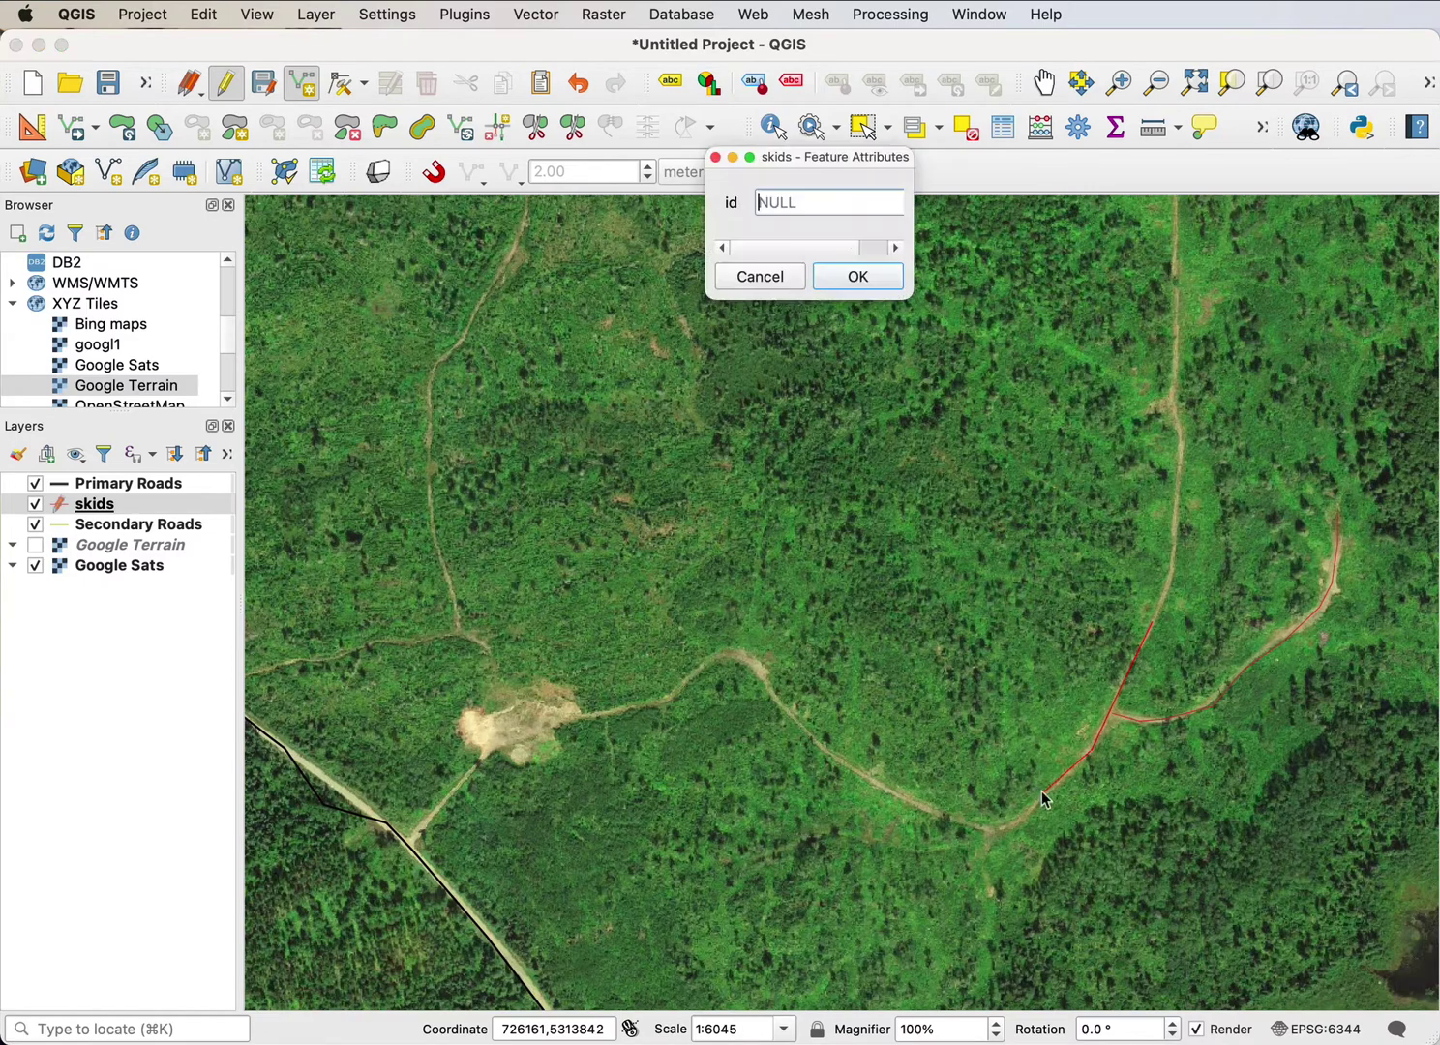
pyautogui.click(857, 277)
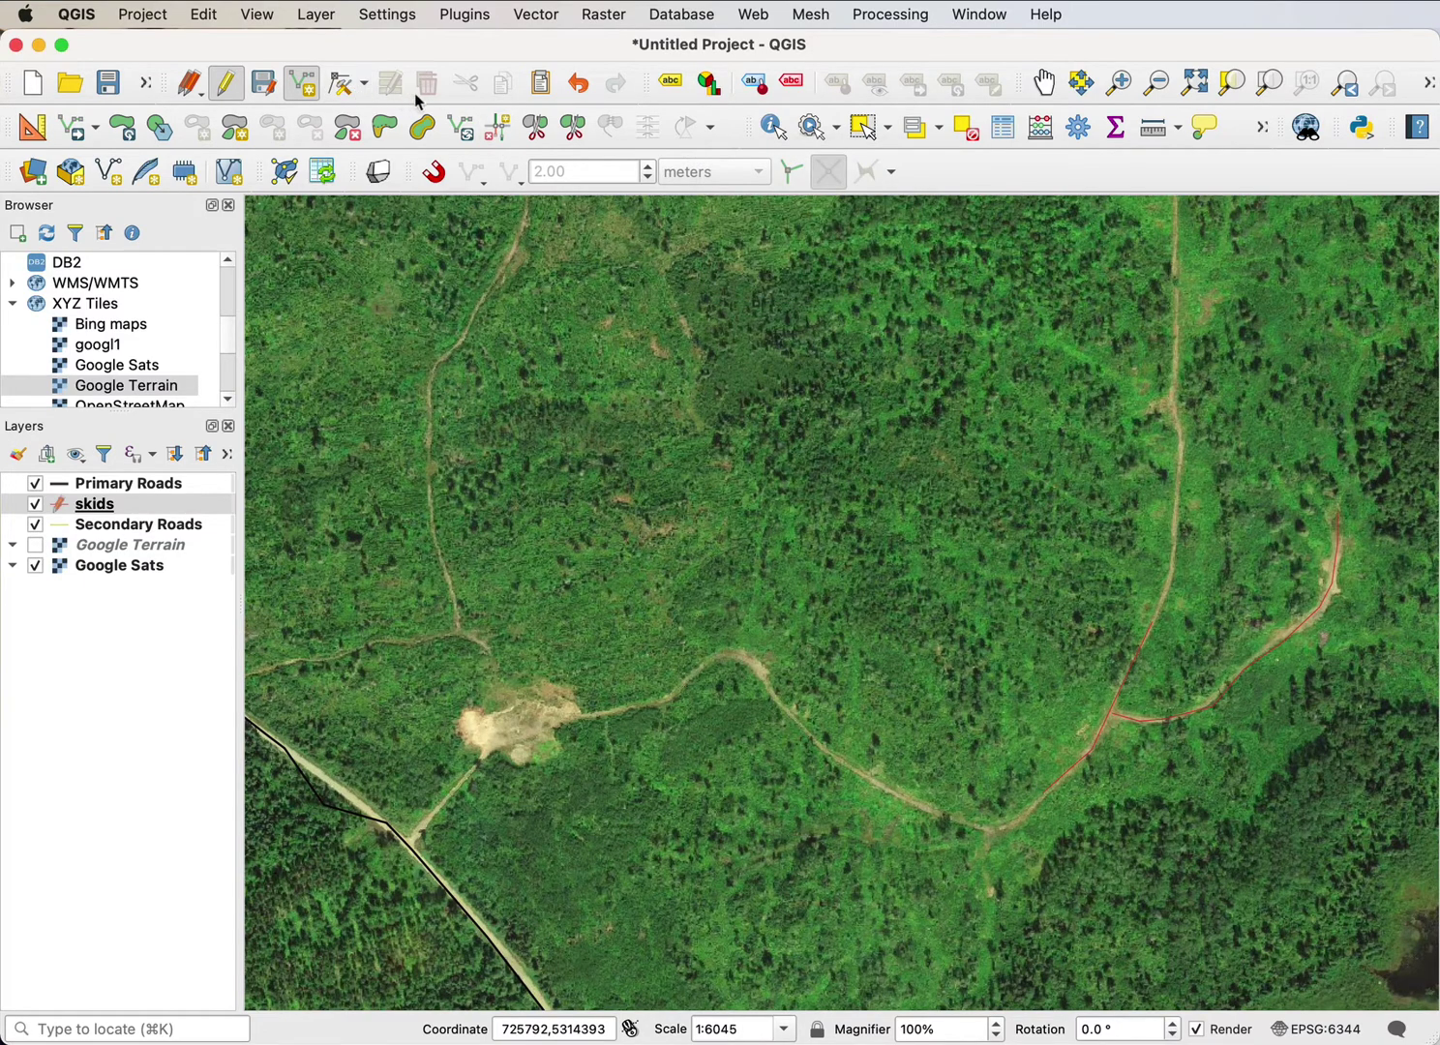
pyautogui.click(1118, 85)
# Step: Zoom in twice on the trail junction, then scroll back out to about 1:422
pyautogui.moveTo(1078, 686); pyautogui.dragTo(1158, 754)
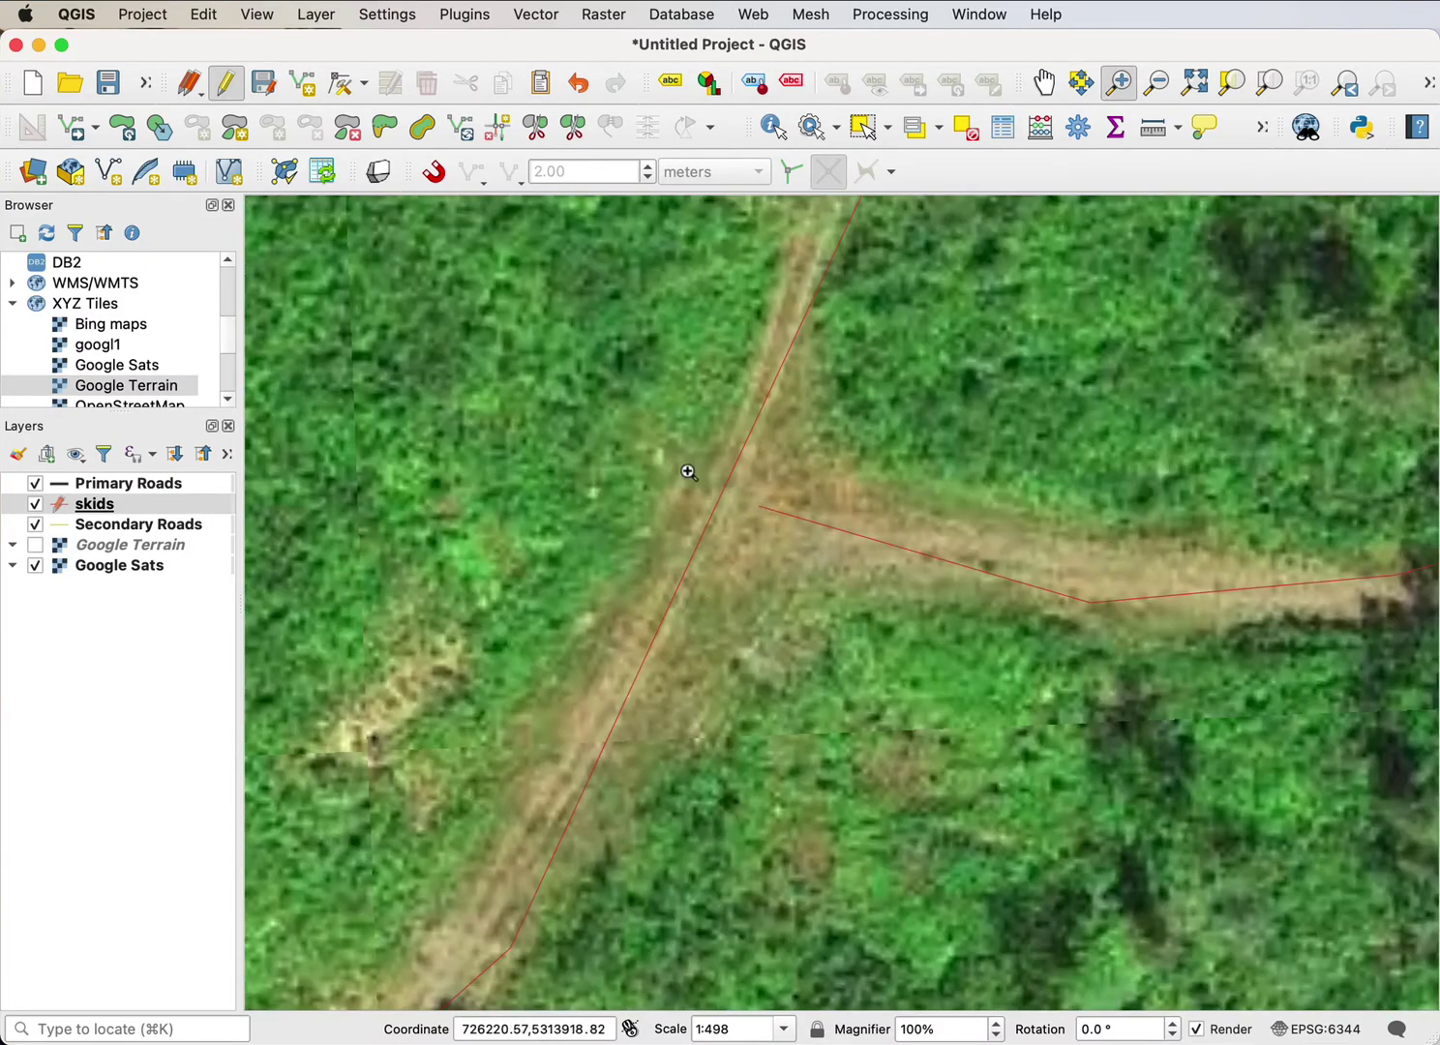
pyautogui.moveTo(689, 469); pyautogui.dragTo(819, 550)
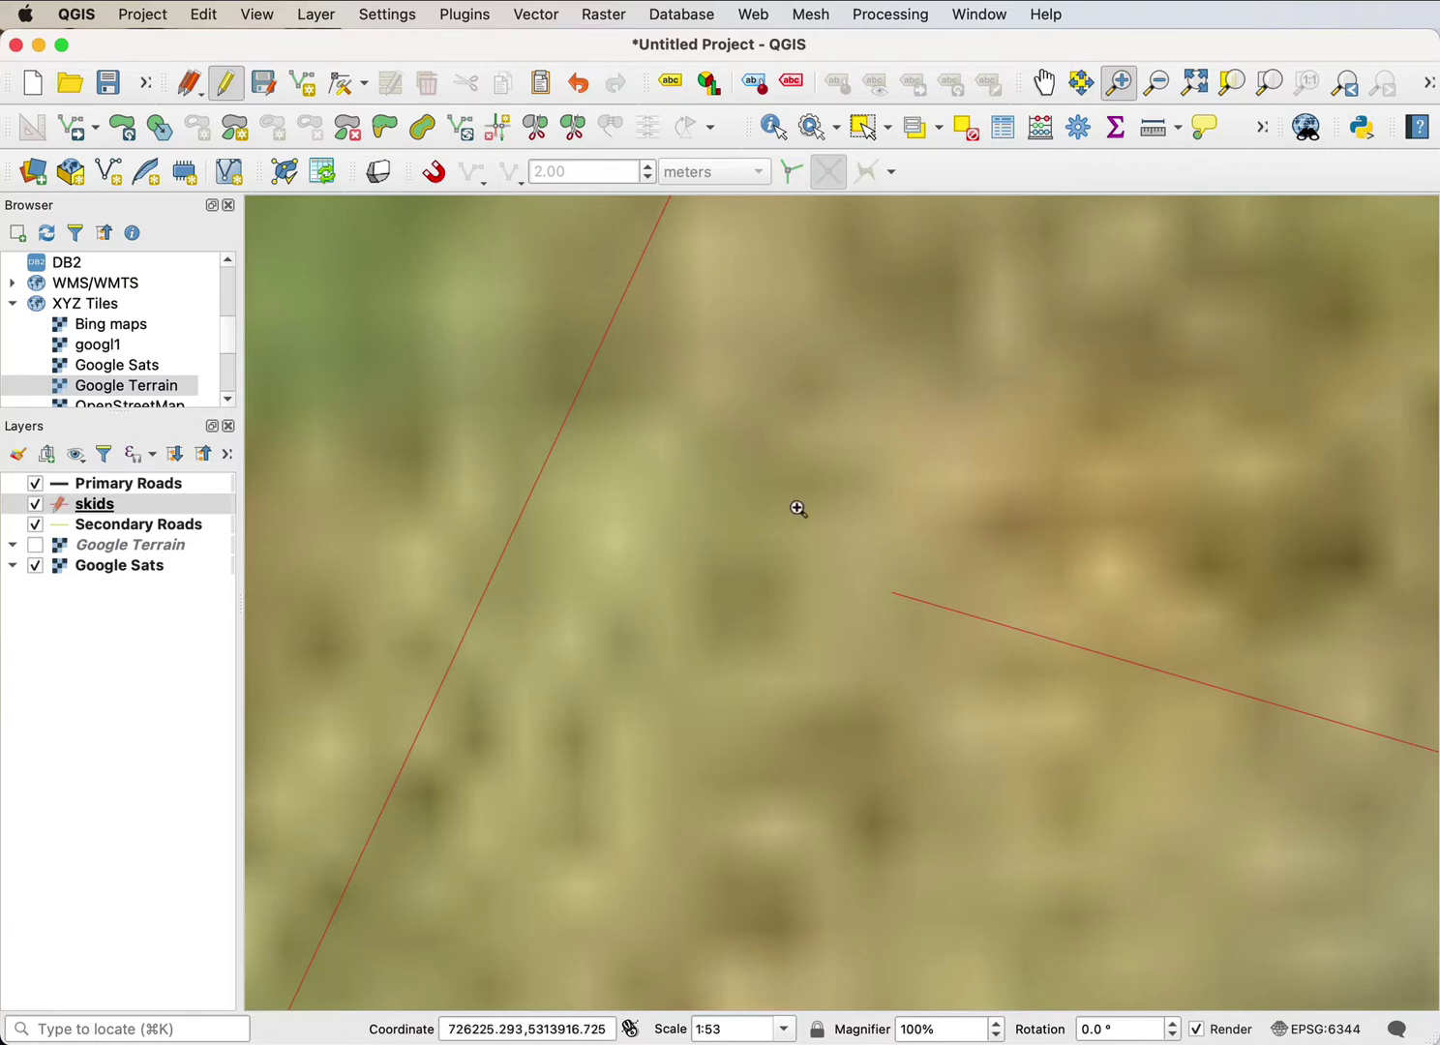
pyautogui.scroll(-1, 807, 627)
pyautogui.scroll(-1, 806, 627)
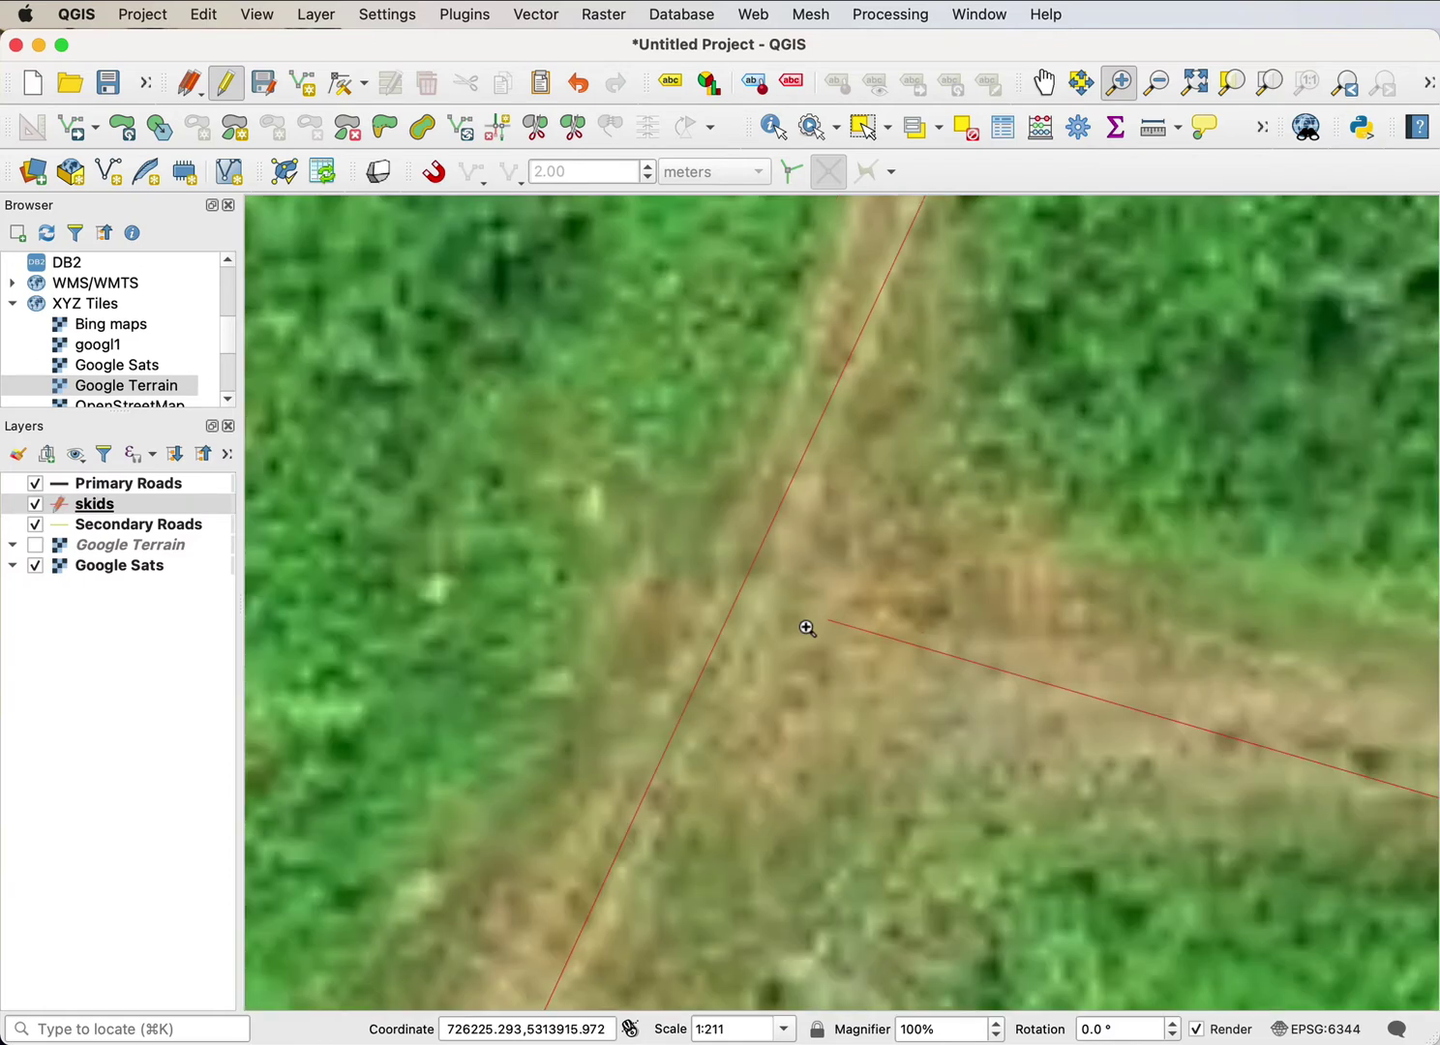
pyautogui.scroll(-1, 806, 627)
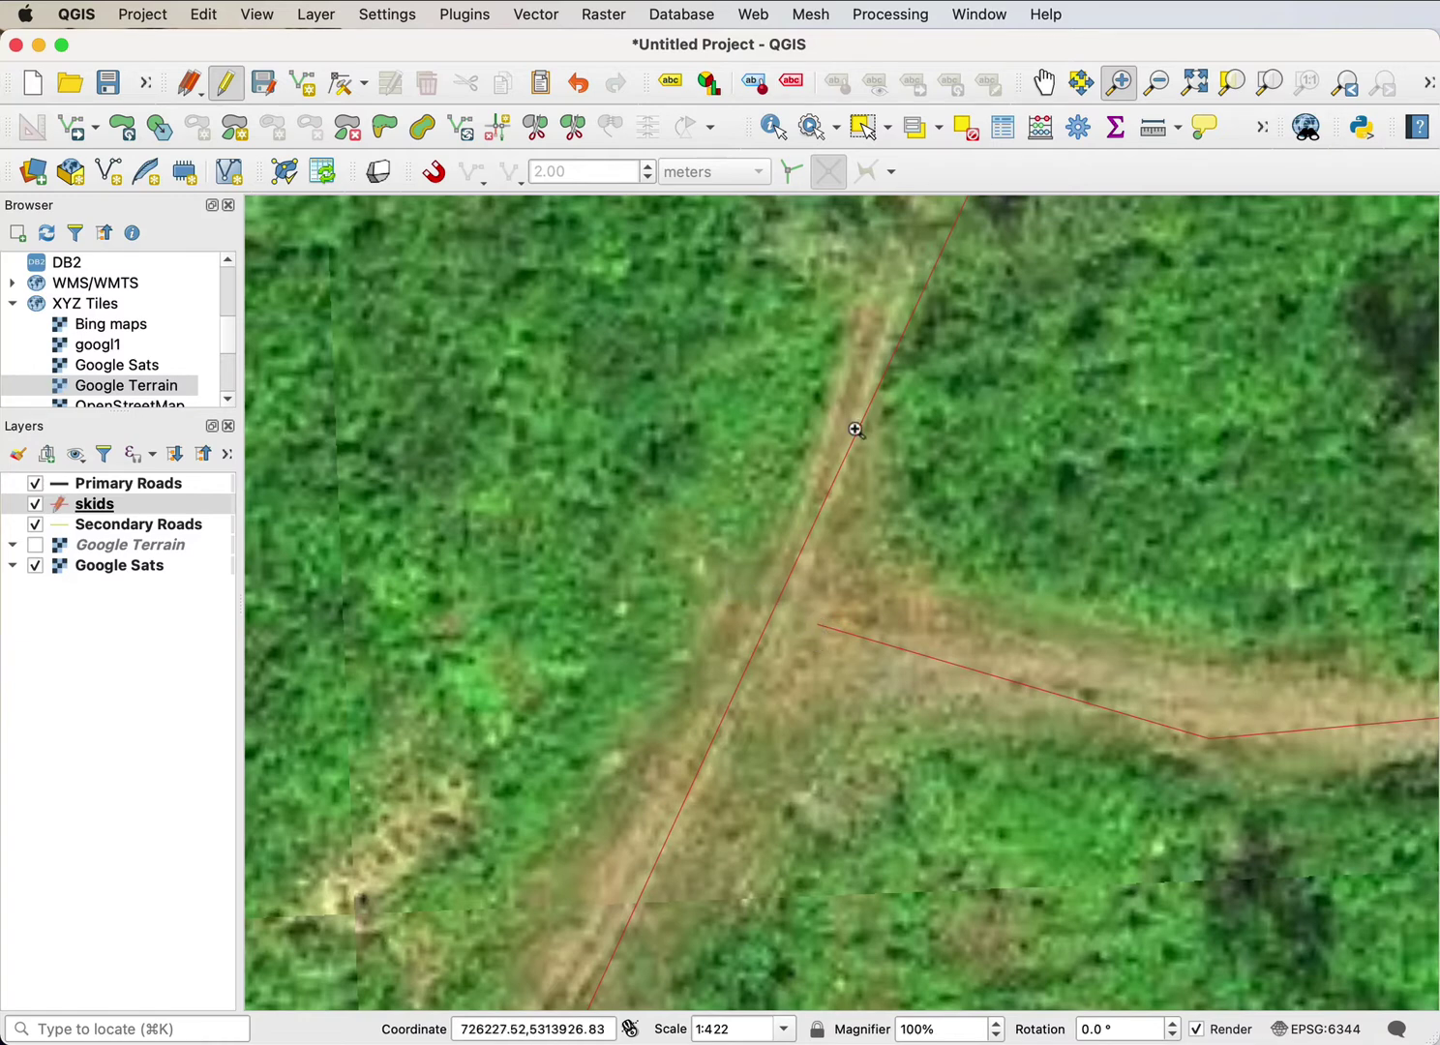
# Step: Turn on snapping to features on all layers
pyautogui.click(437, 176)
pyautogui.click(474, 180)
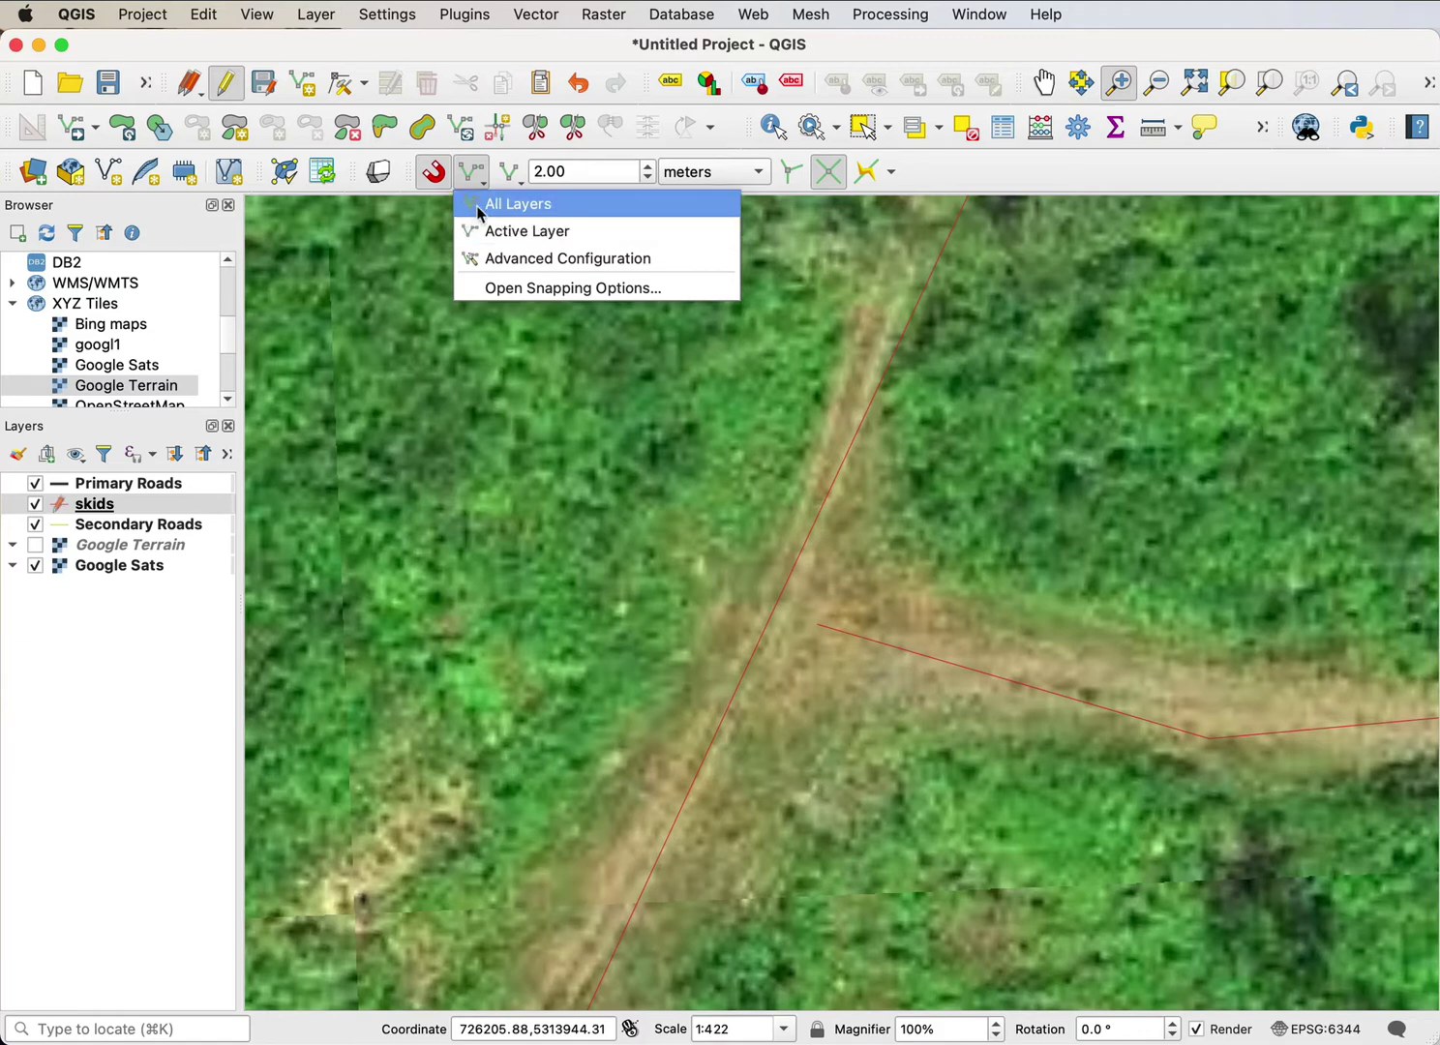
pyautogui.click(481, 205)
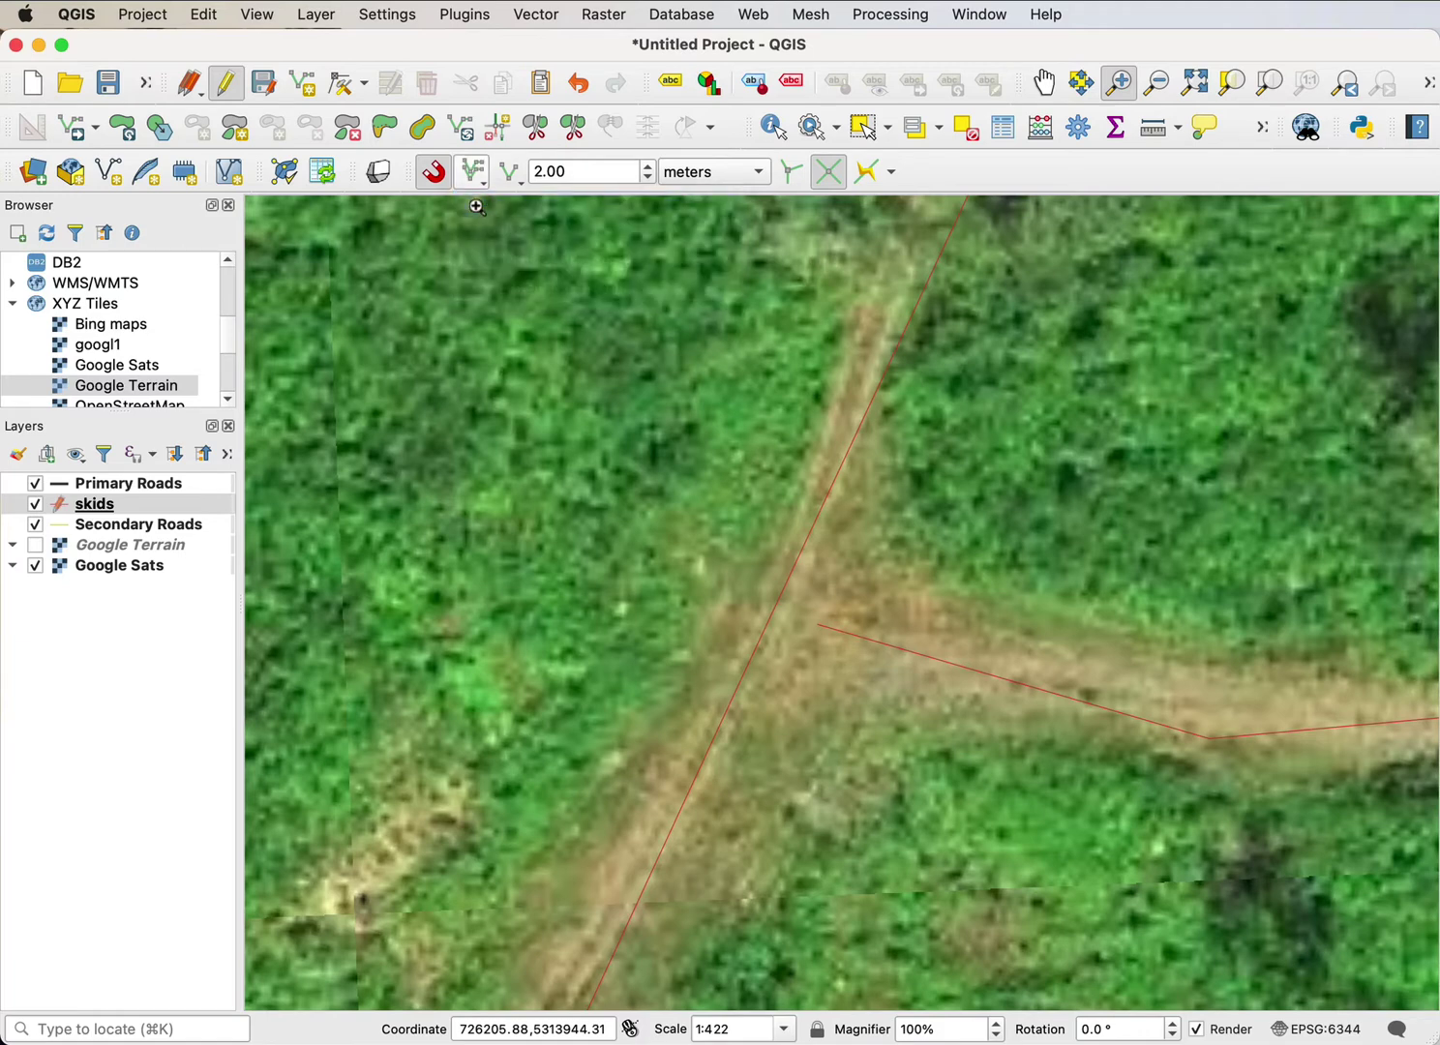
# Step: Settle the snapping tolerance on 3.00 meters, keeping meters as the unit
pyautogui.click(649, 170)
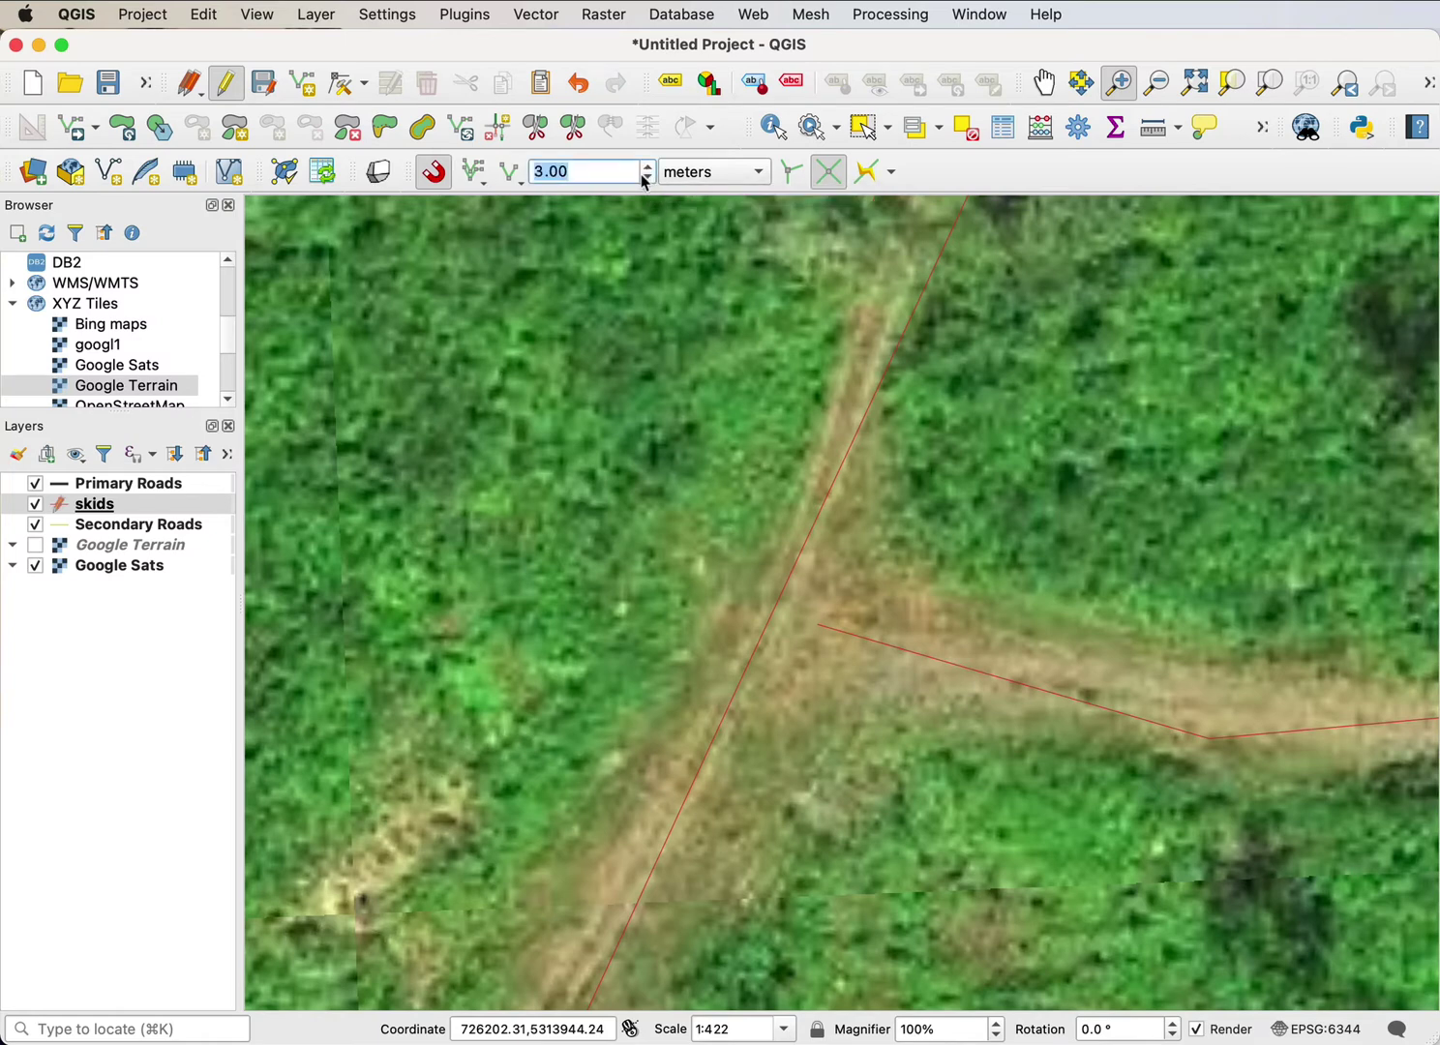
pyautogui.click(648, 179)
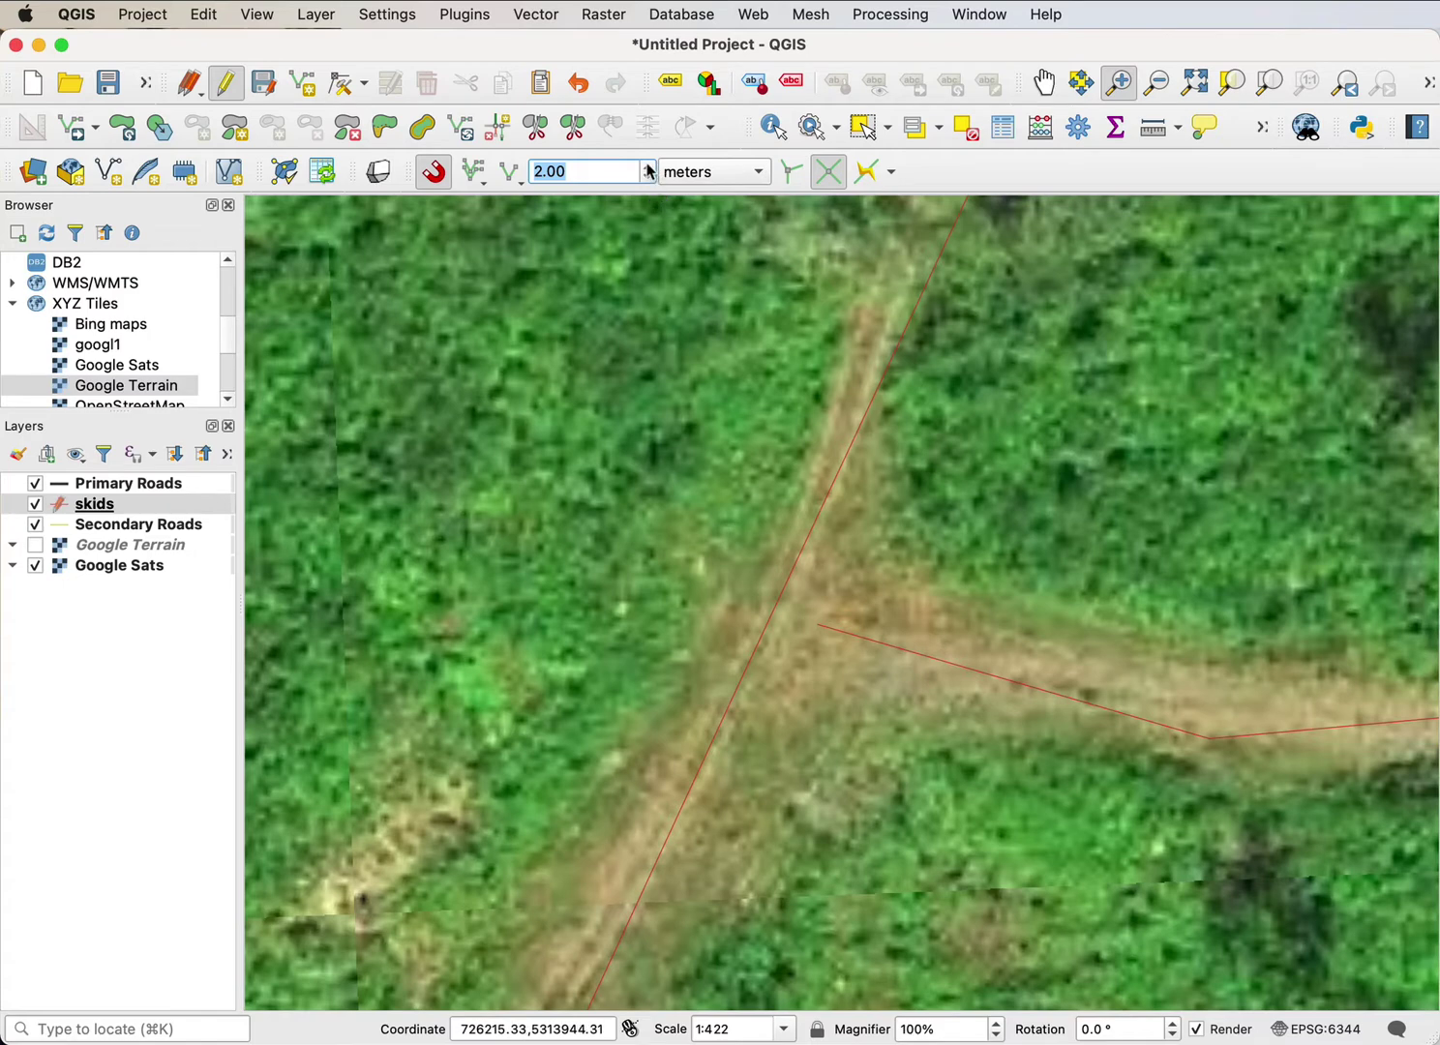
pyautogui.click(760, 174)
pyautogui.click(746, 172)
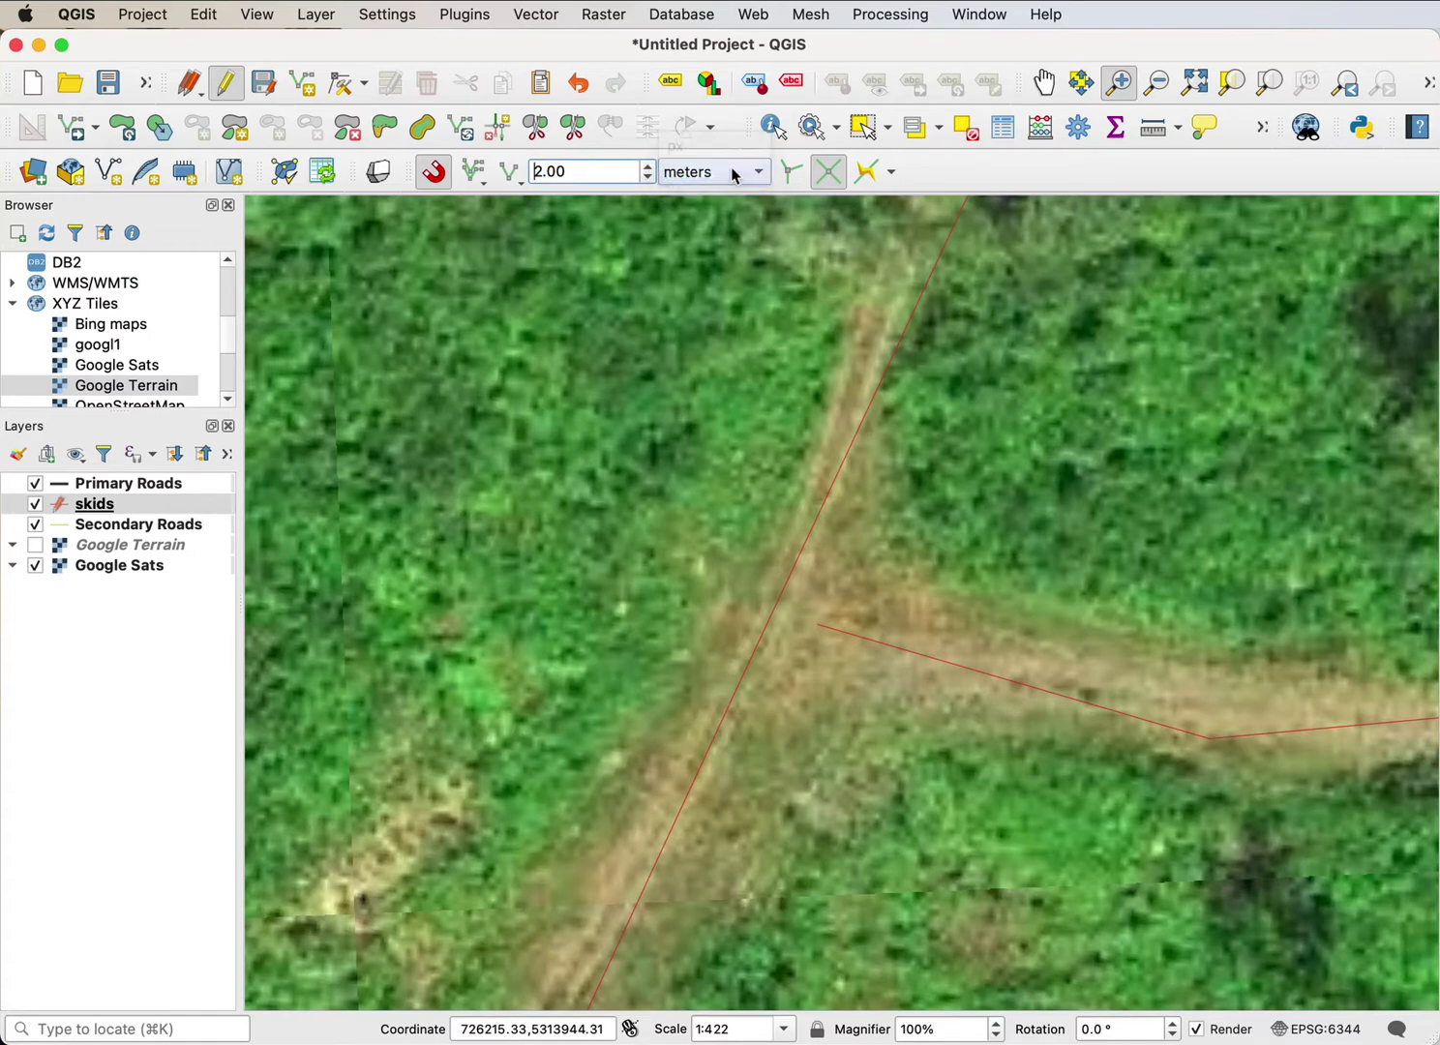
pyautogui.click(647, 178)
pyautogui.click(648, 168)
pyautogui.click(648, 167)
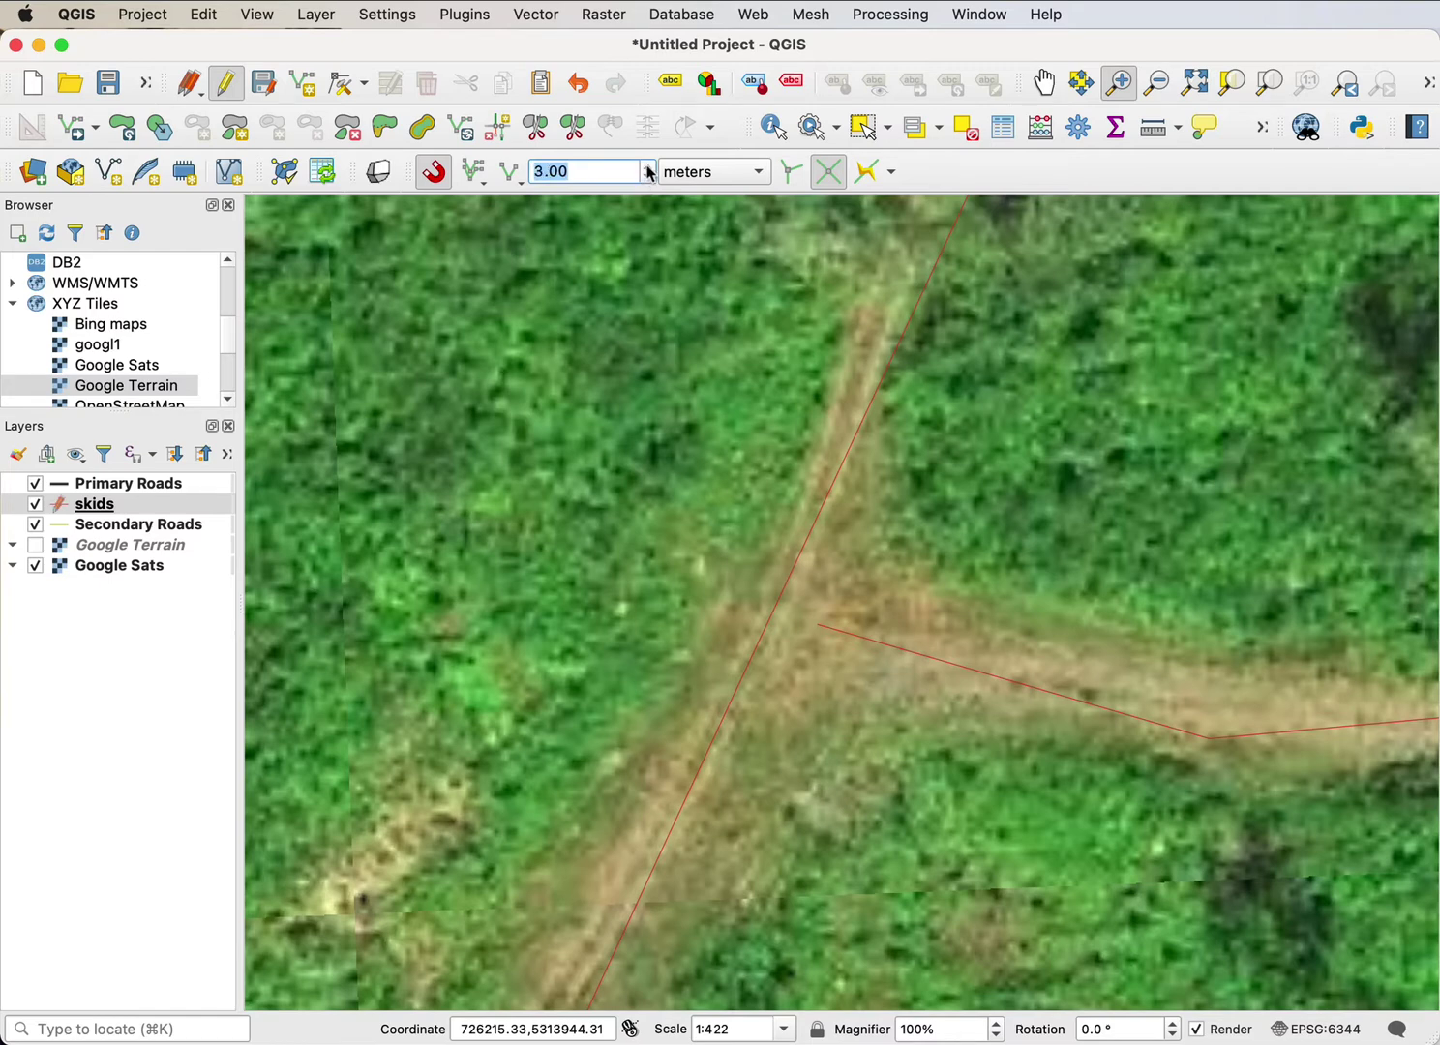
pyautogui.click(649, 167)
pyautogui.click(648, 176)
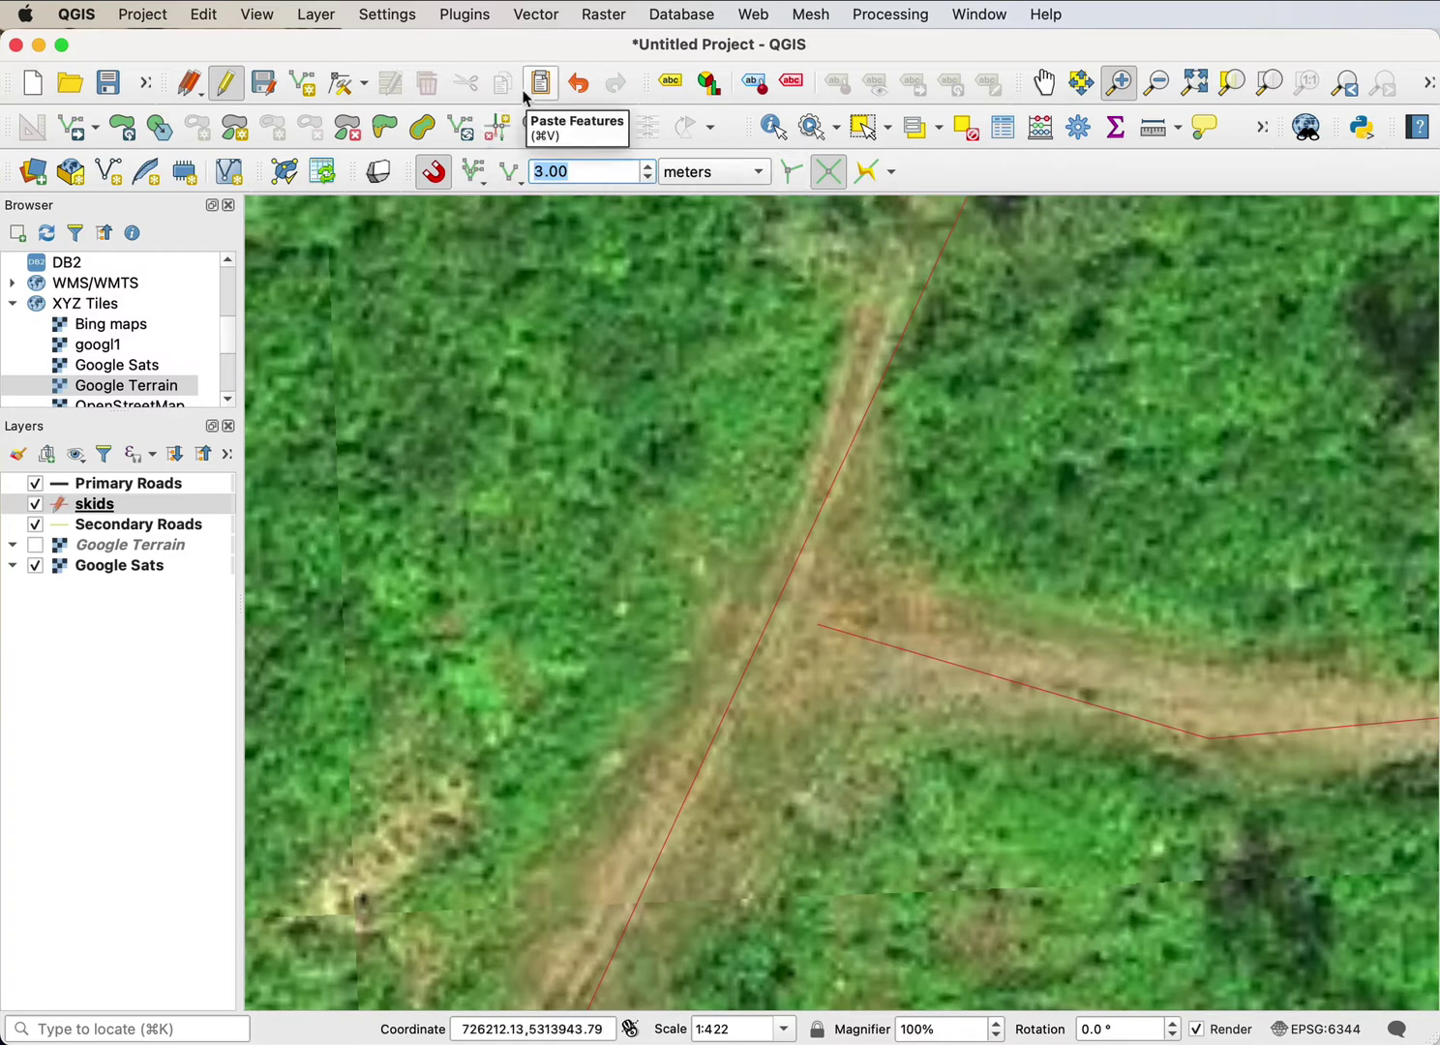
# Step: Digitize a skid along the lower trail ending snapped onto the road, and save it
pyautogui.click(303, 84)
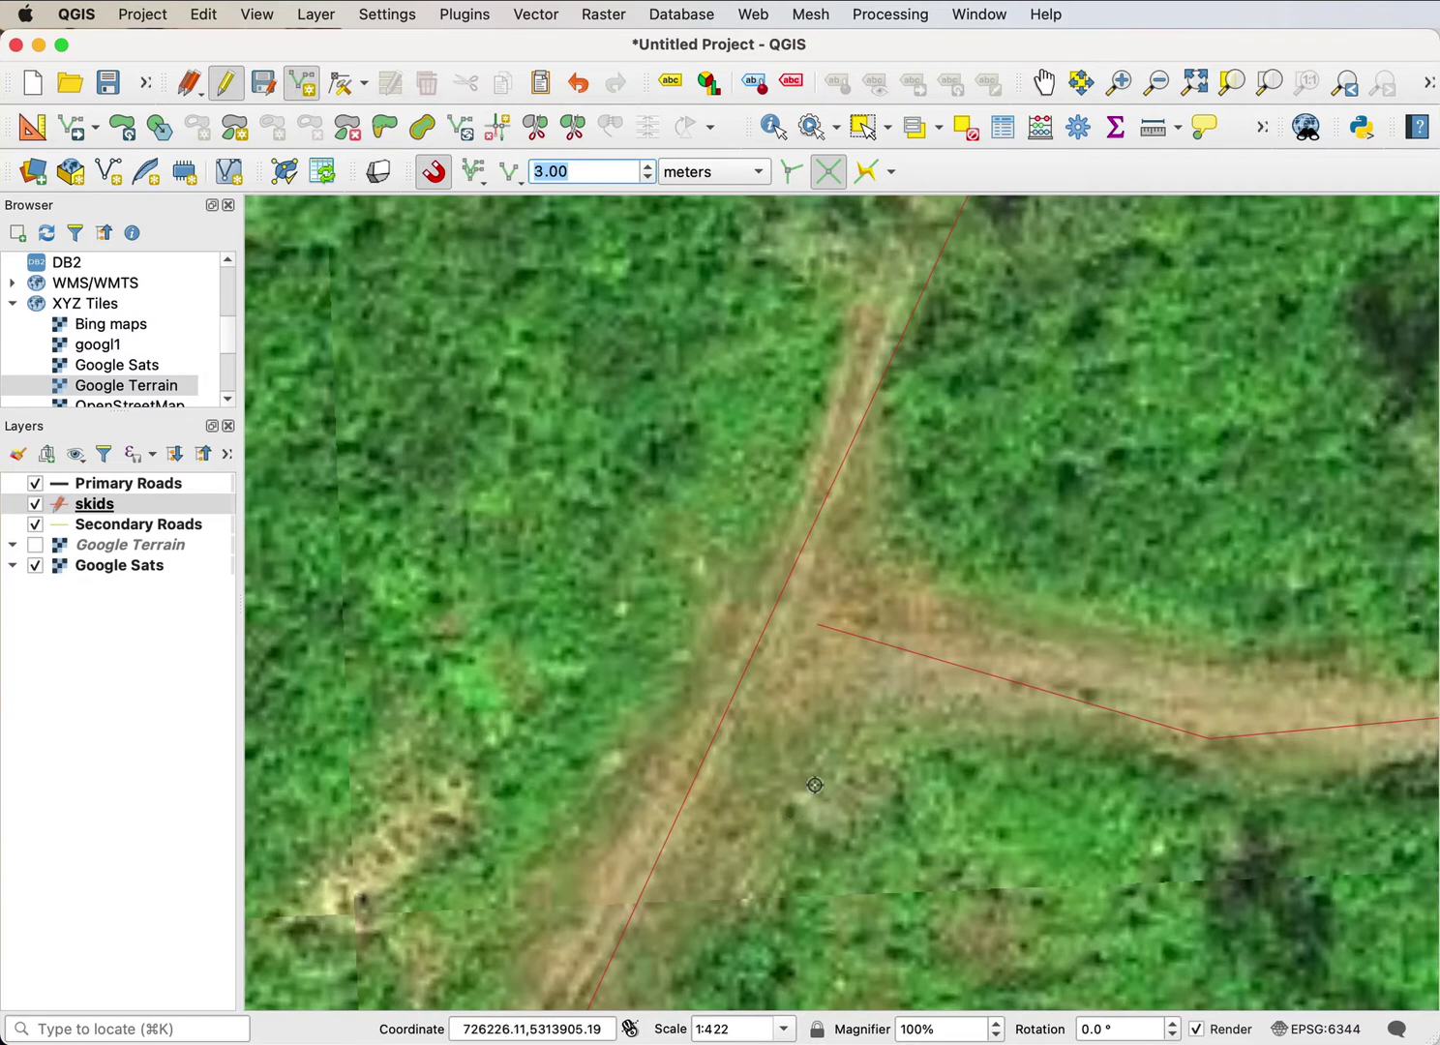
pyautogui.click(1139, 844)
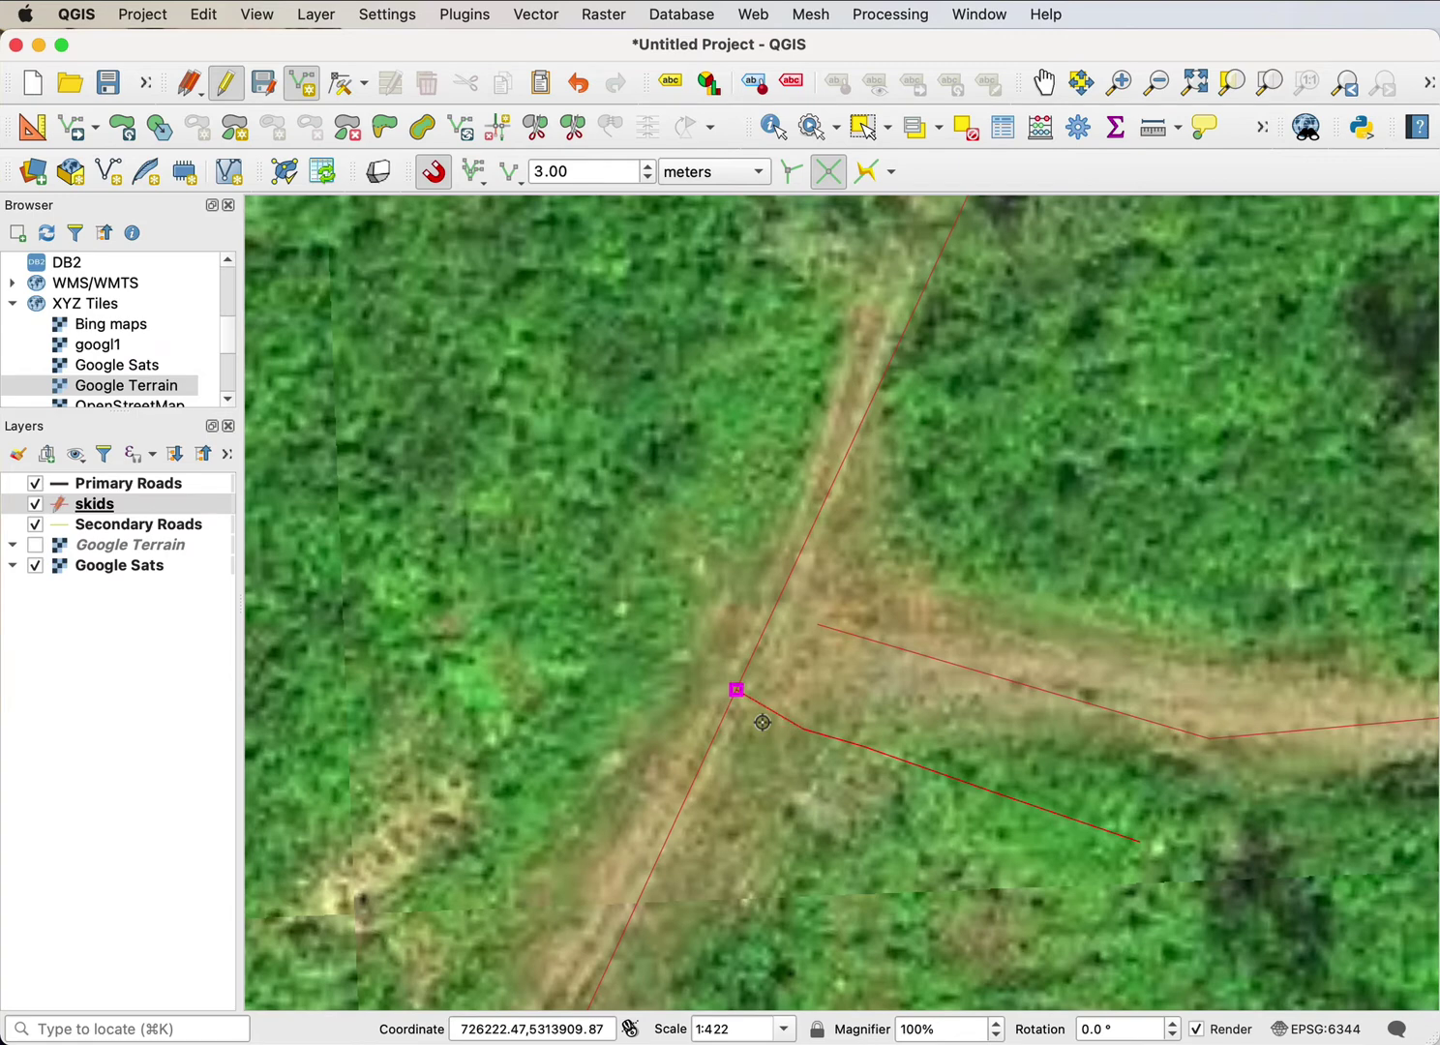
pyautogui.rightClick(742, 701)
pyautogui.click(859, 266)
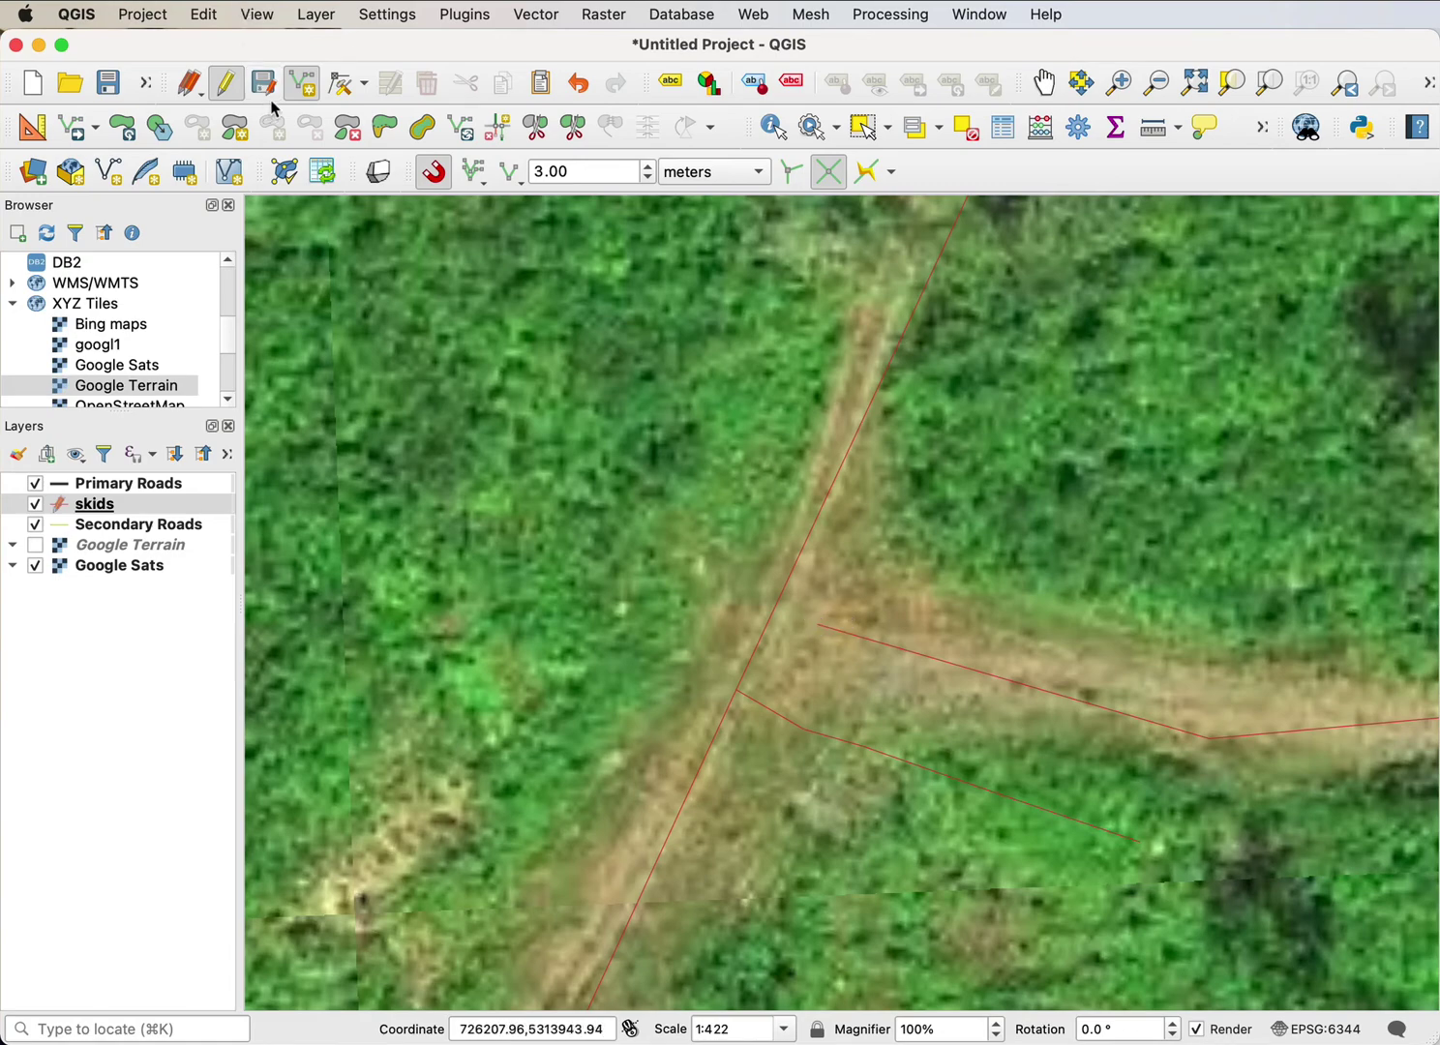
# Step: Snap the upper skid's western end vertex onto the road and load the Vertex Editor table
pyautogui.click(334, 87)
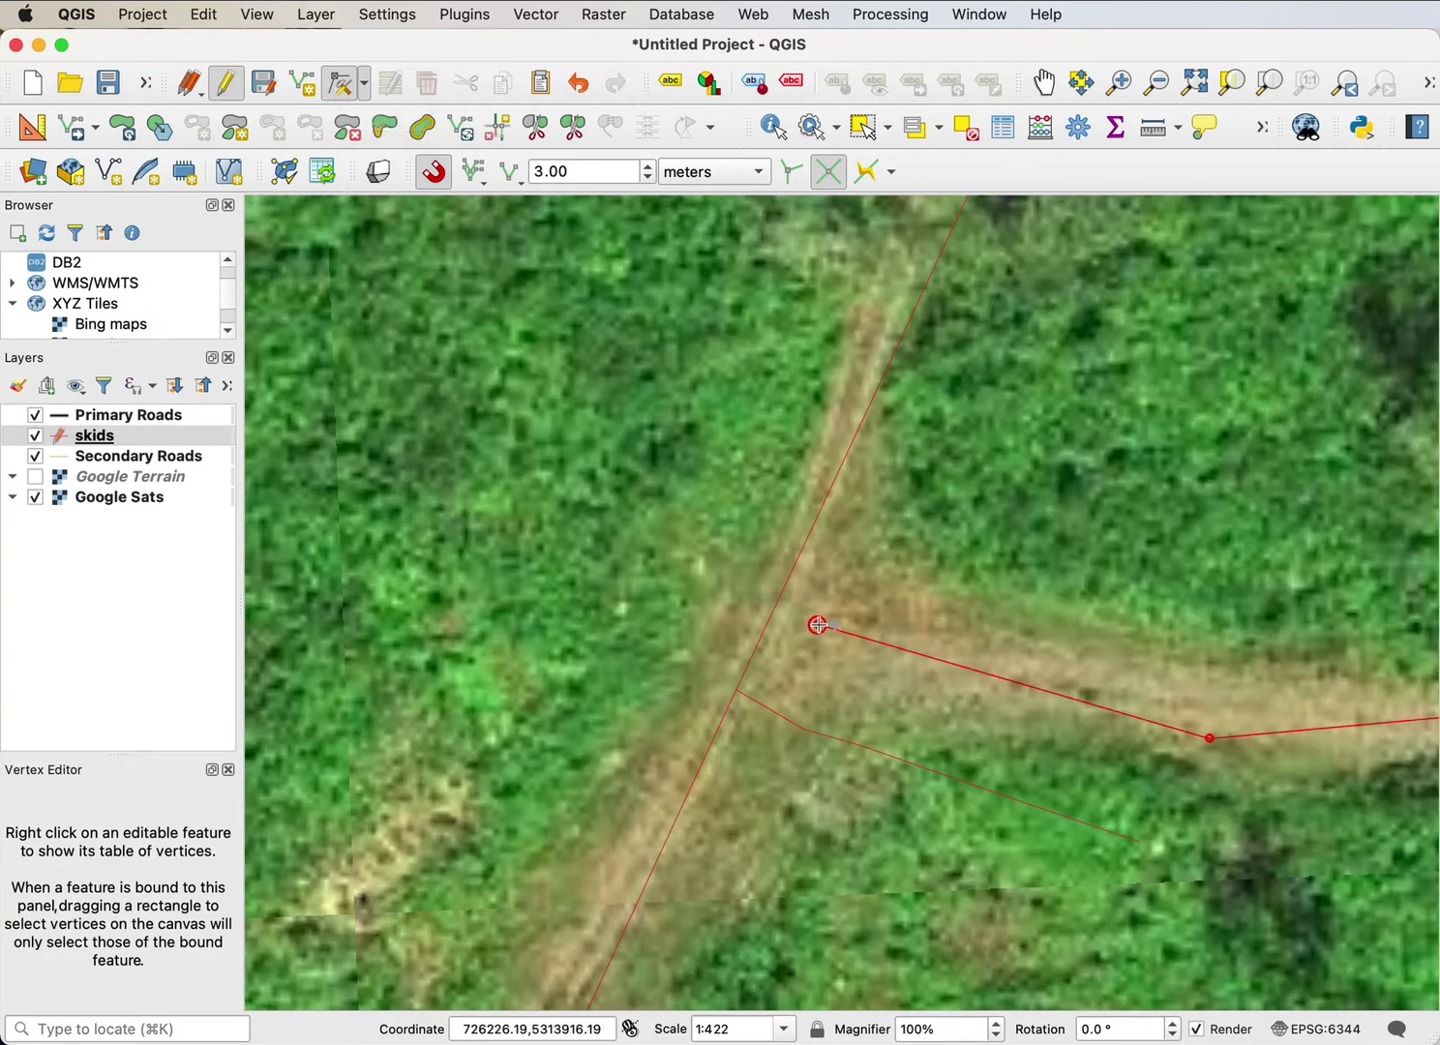
pyautogui.click(818, 625)
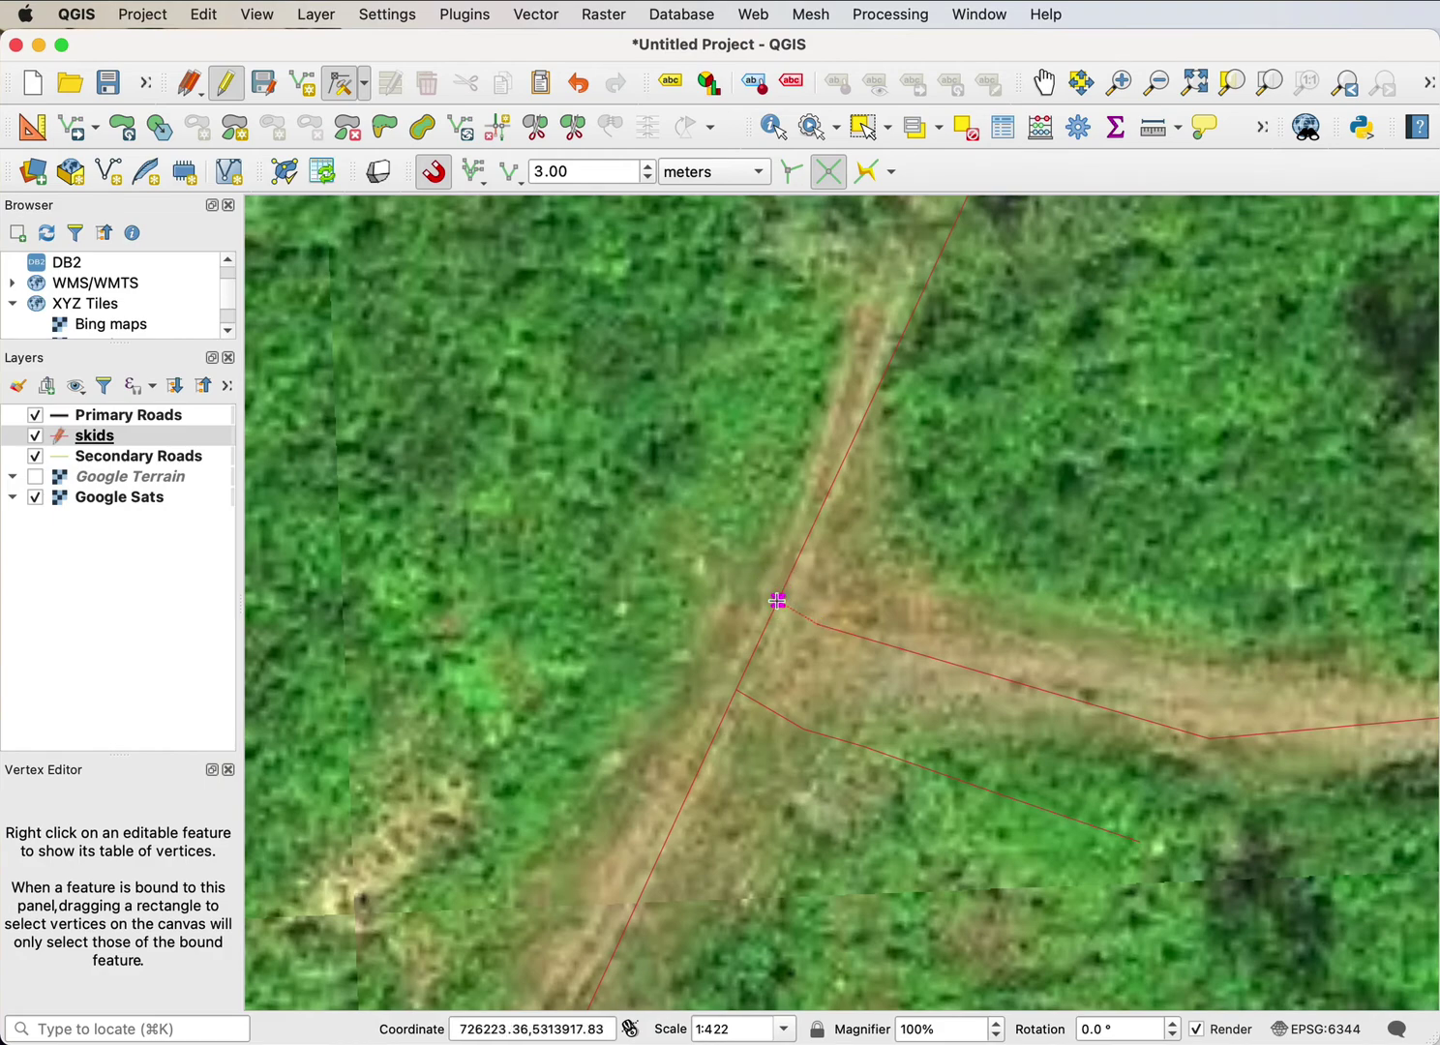
pyautogui.click(776, 600)
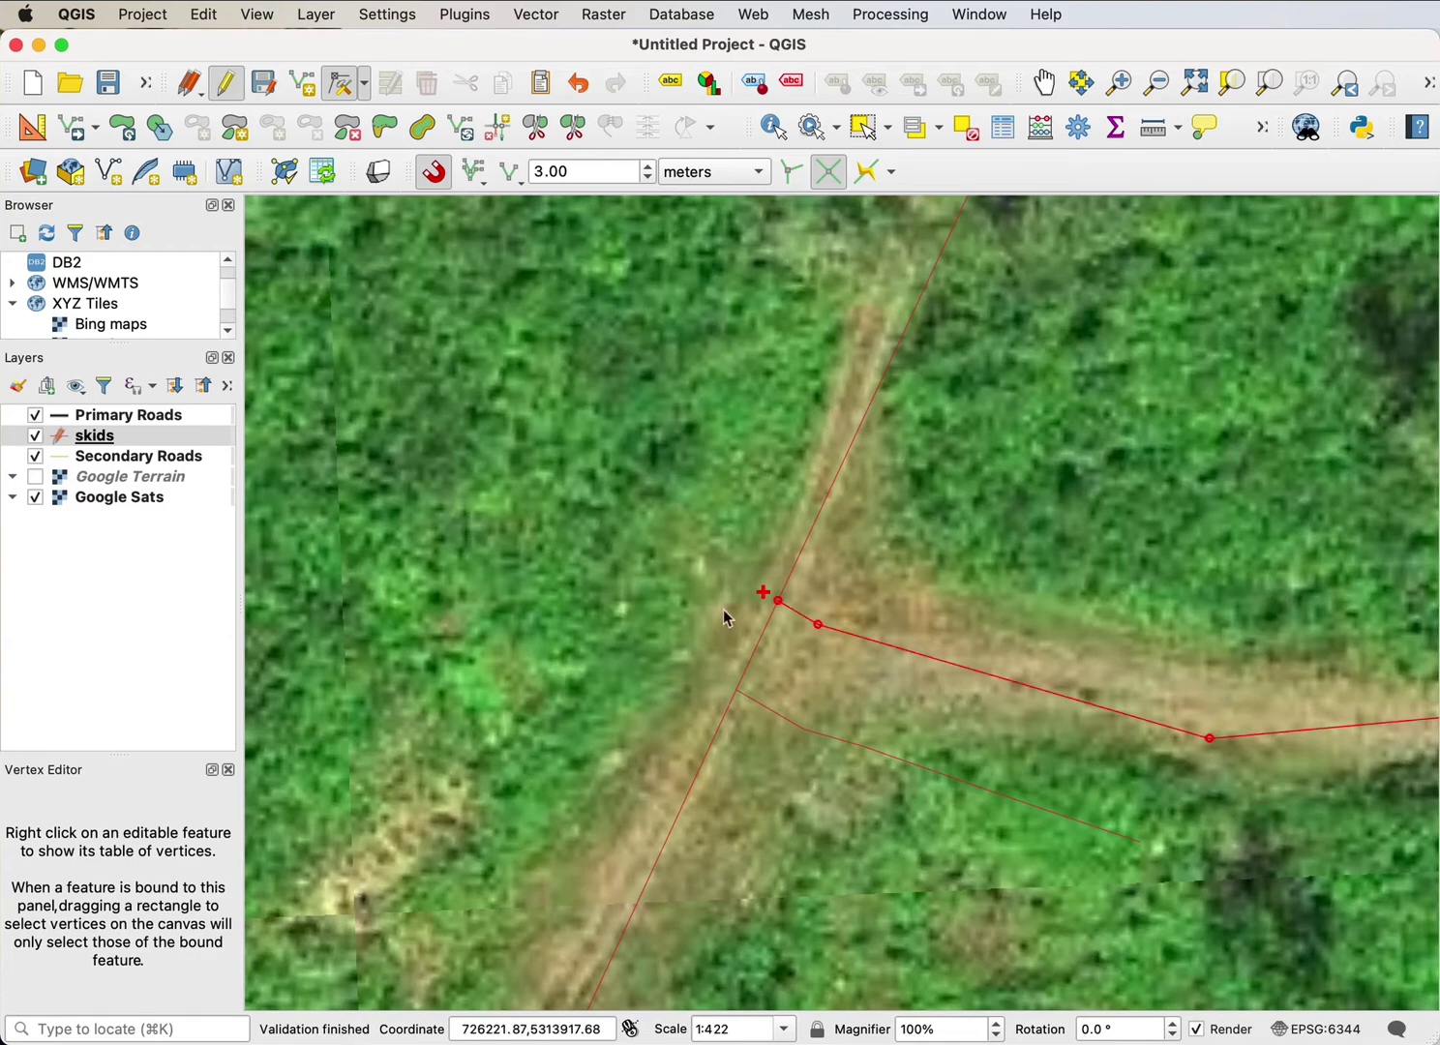
pyautogui.rightClick(777, 603)
pyautogui.rightClick(777, 602)
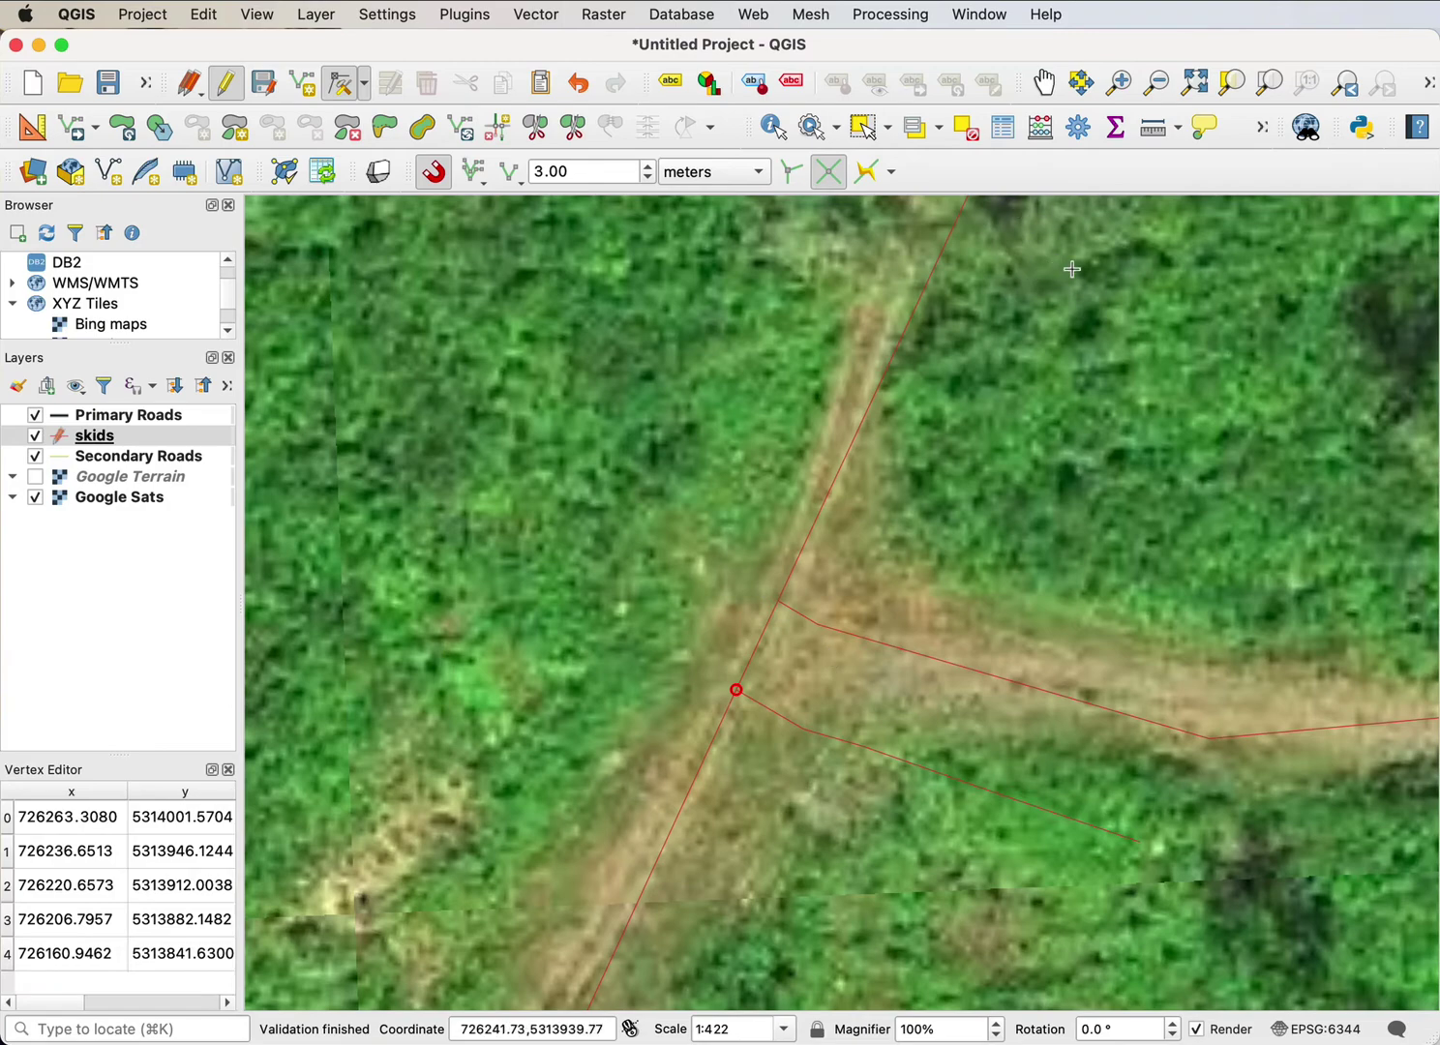
# Step: Select the lower skid line and delete it from the skids layer
pyautogui.click(863, 127)
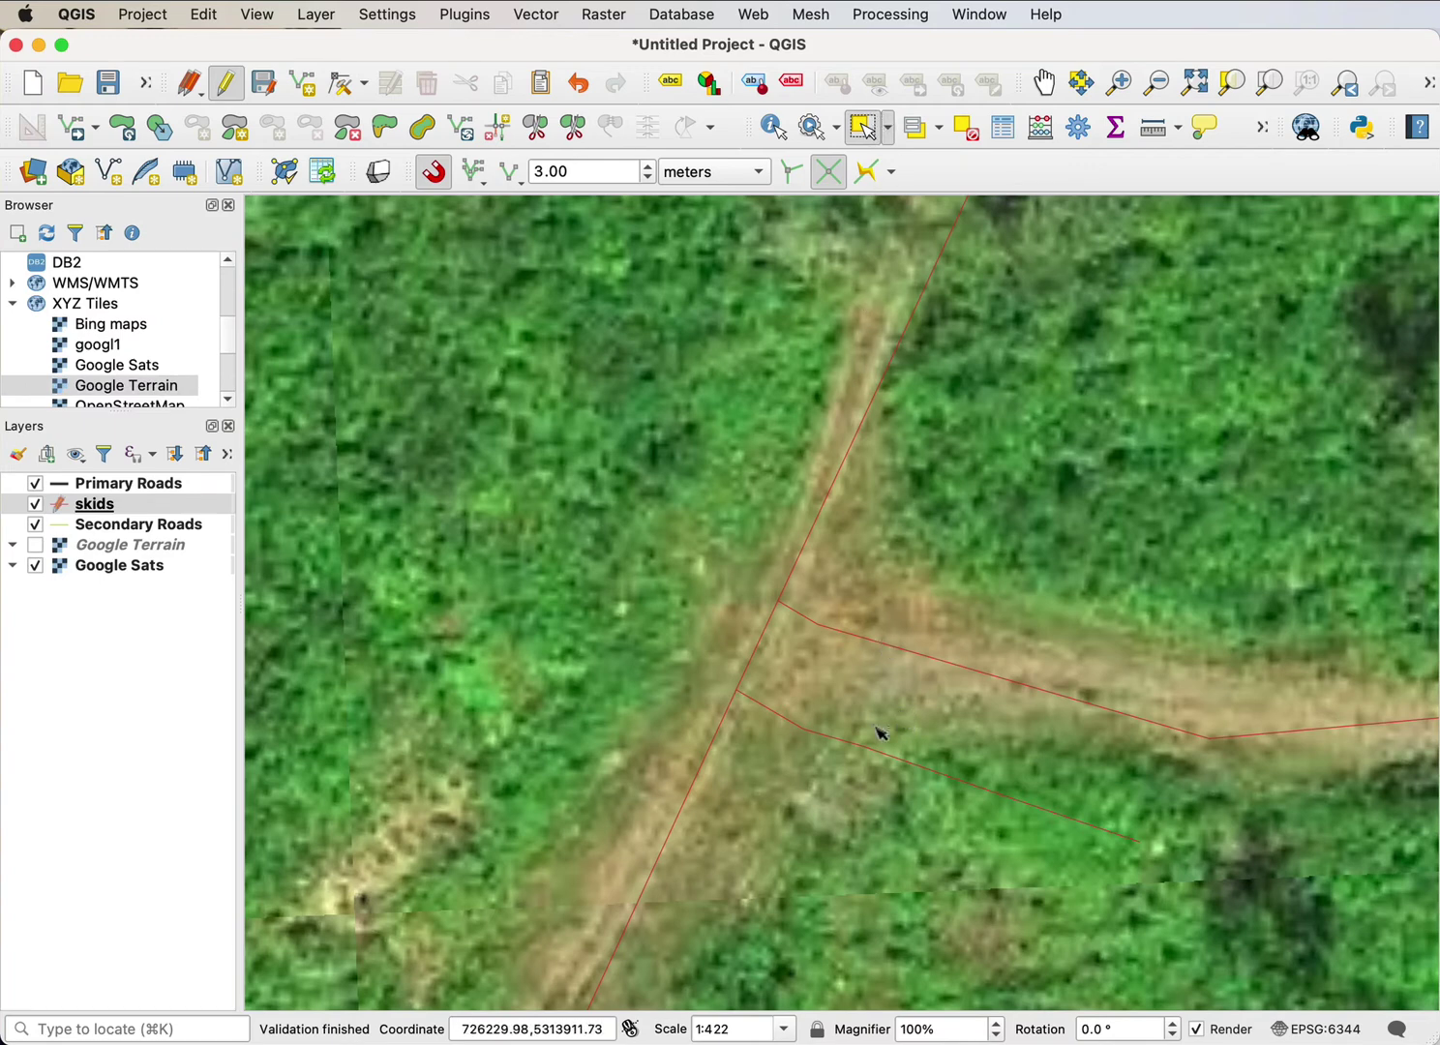
pyautogui.click(910, 762)
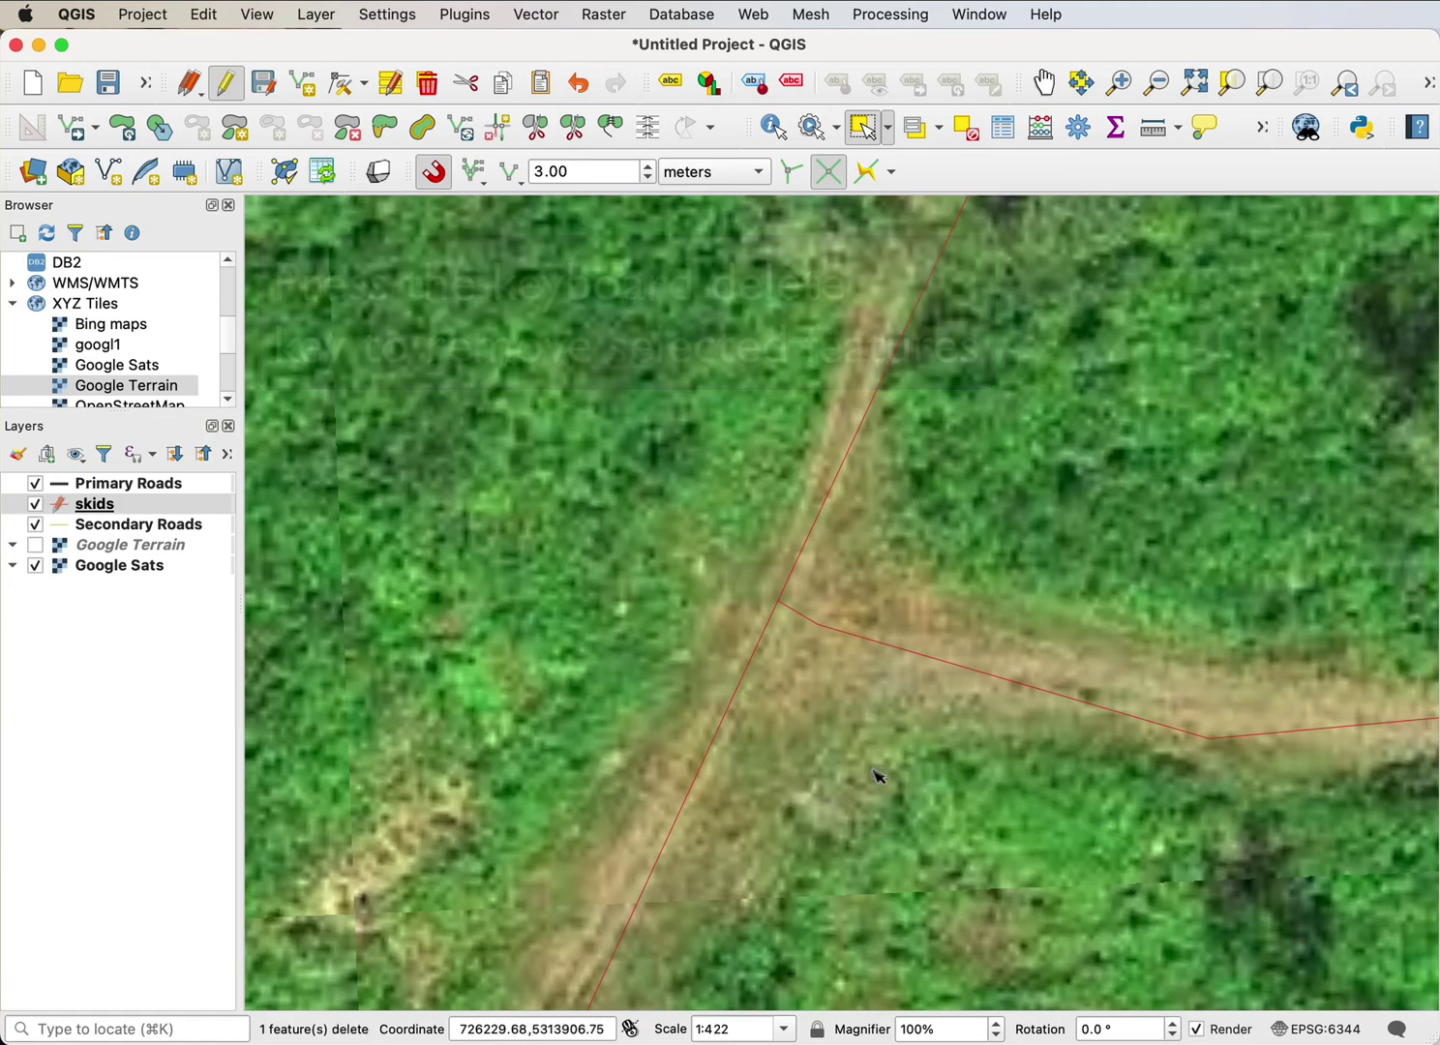
pyautogui.scroll(-5, 878, 780)
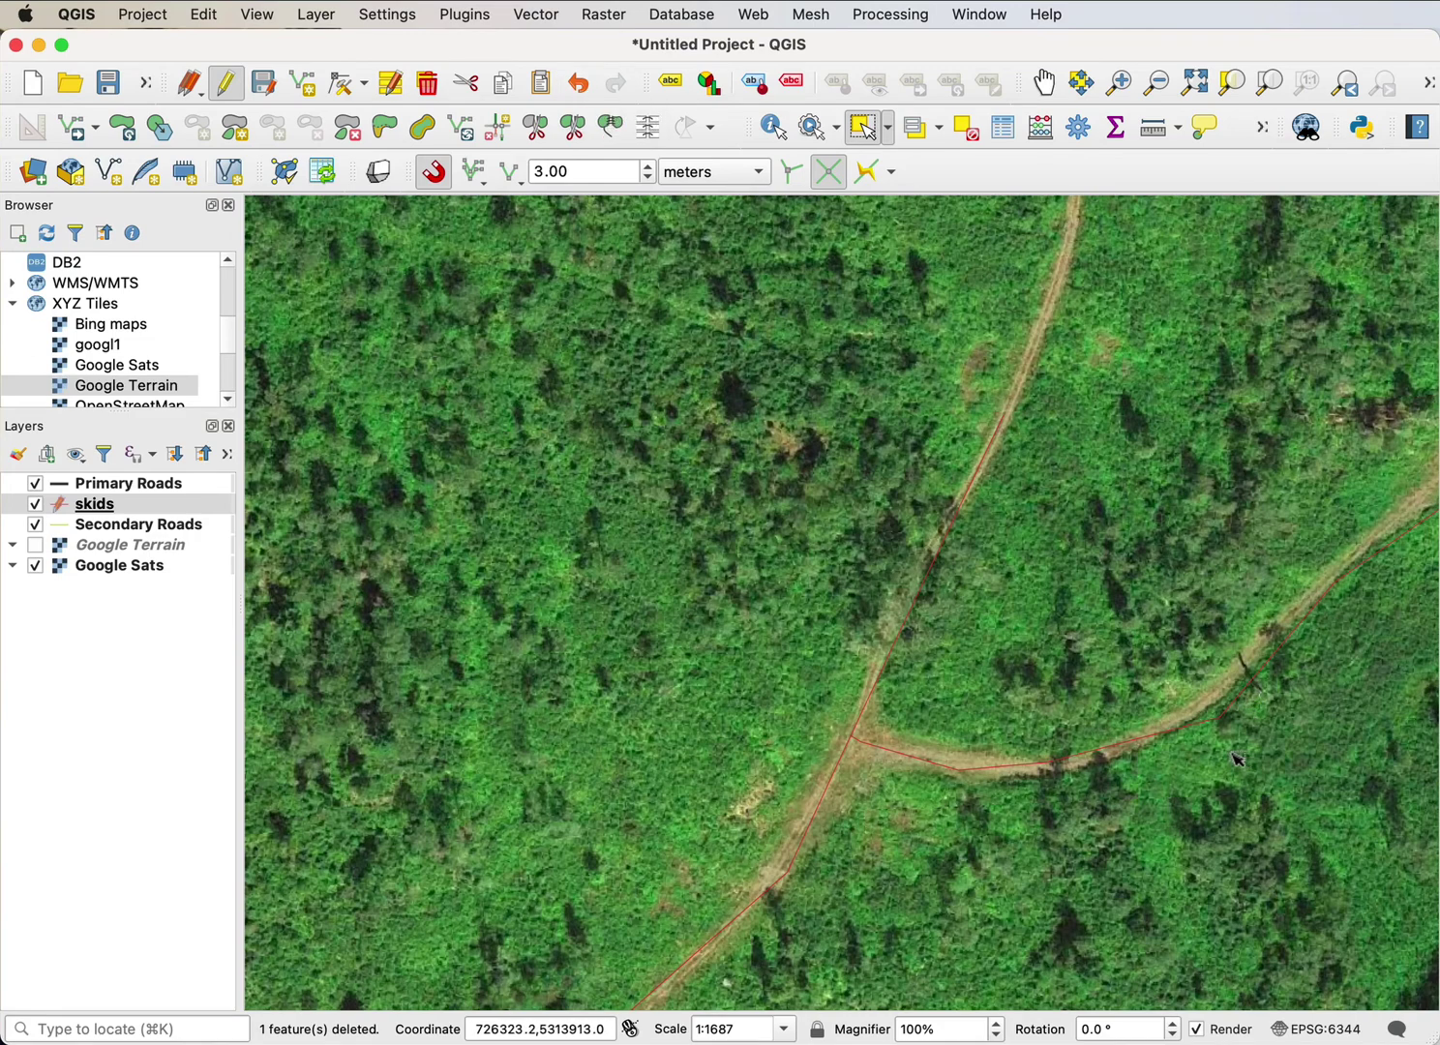
pyautogui.scroll(1, 1234, 755)
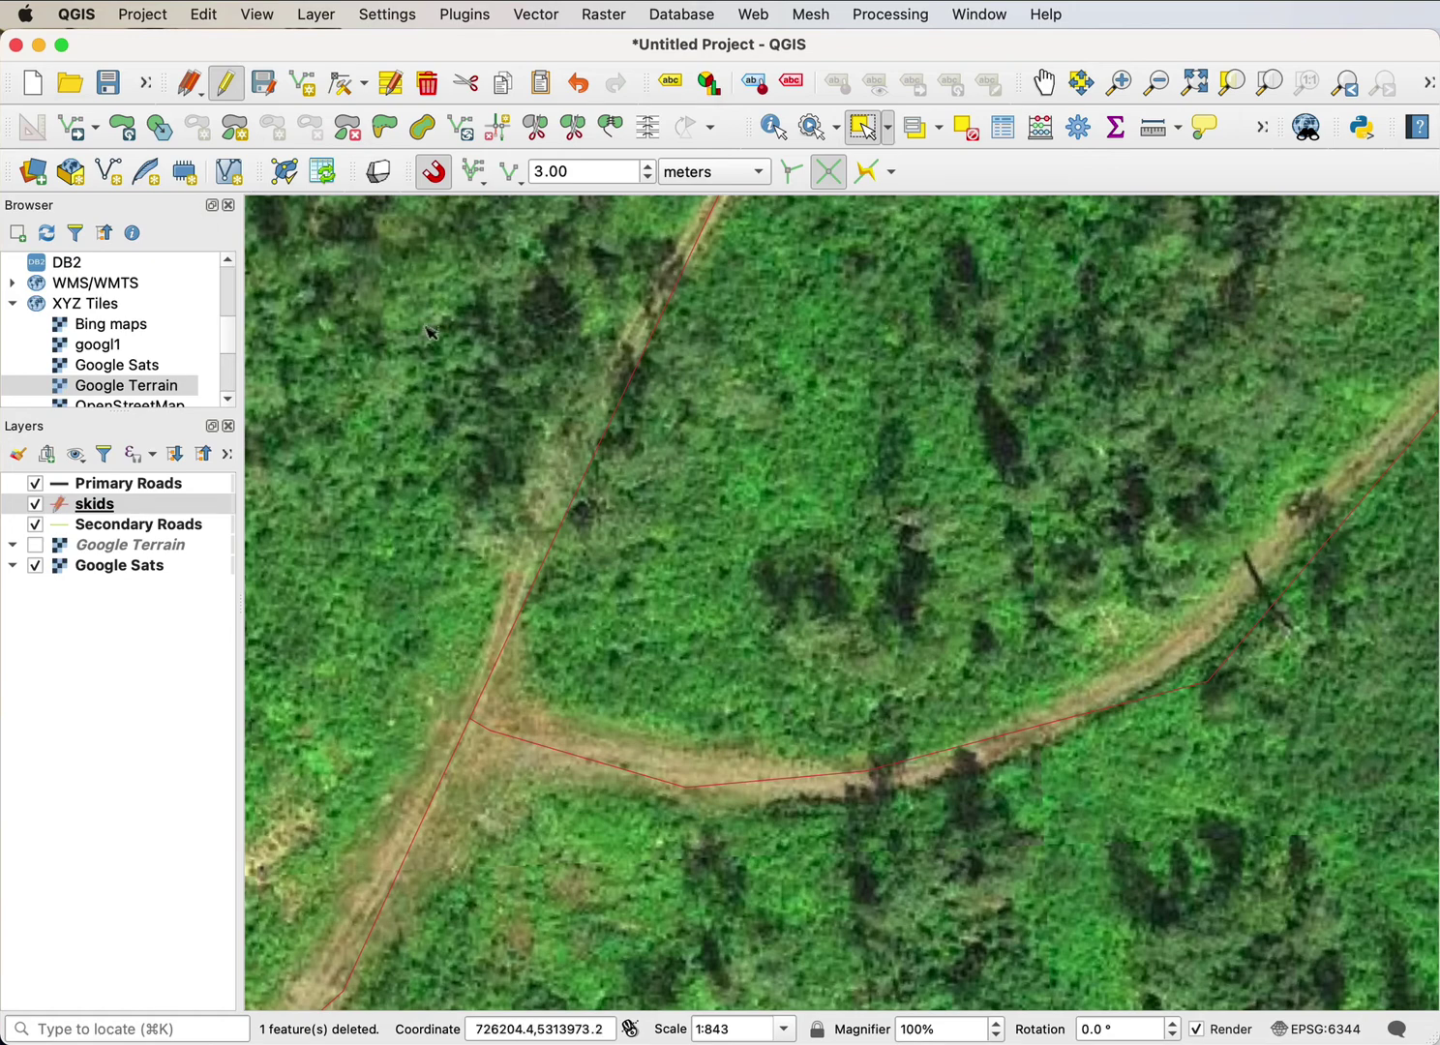
# Step: Reposition the bend vertex by the dark tree, then drop snapping tolerance to 0.00 meters
pyautogui.click(338, 87)
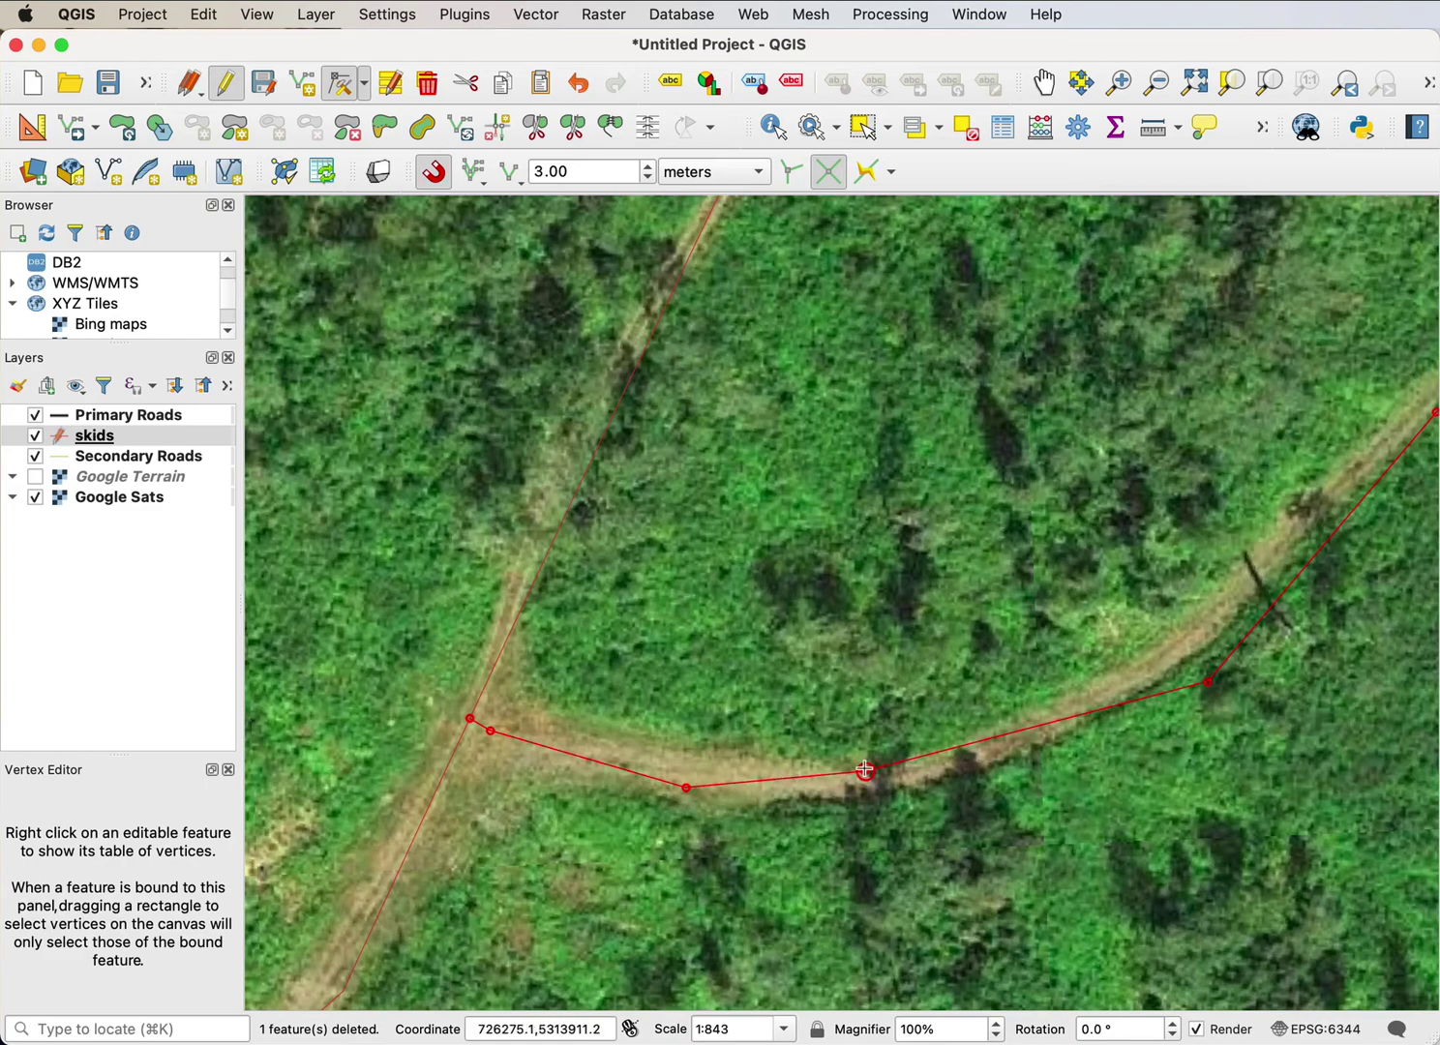
pyautogui.click(866, 771)
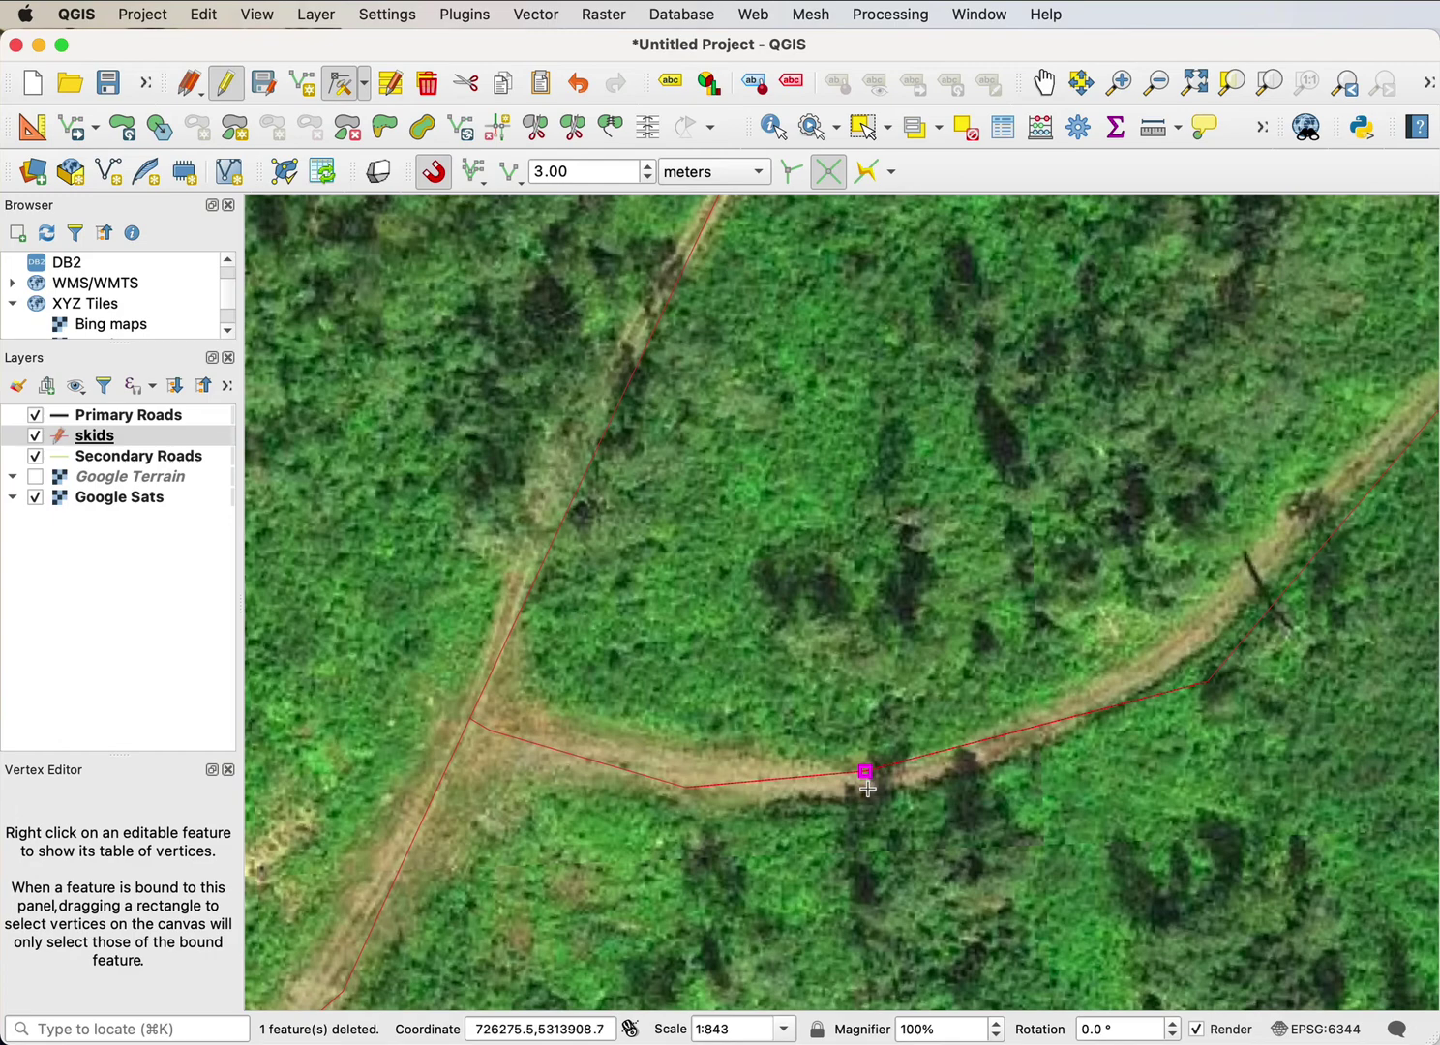
pyautogui.click(868, 790)
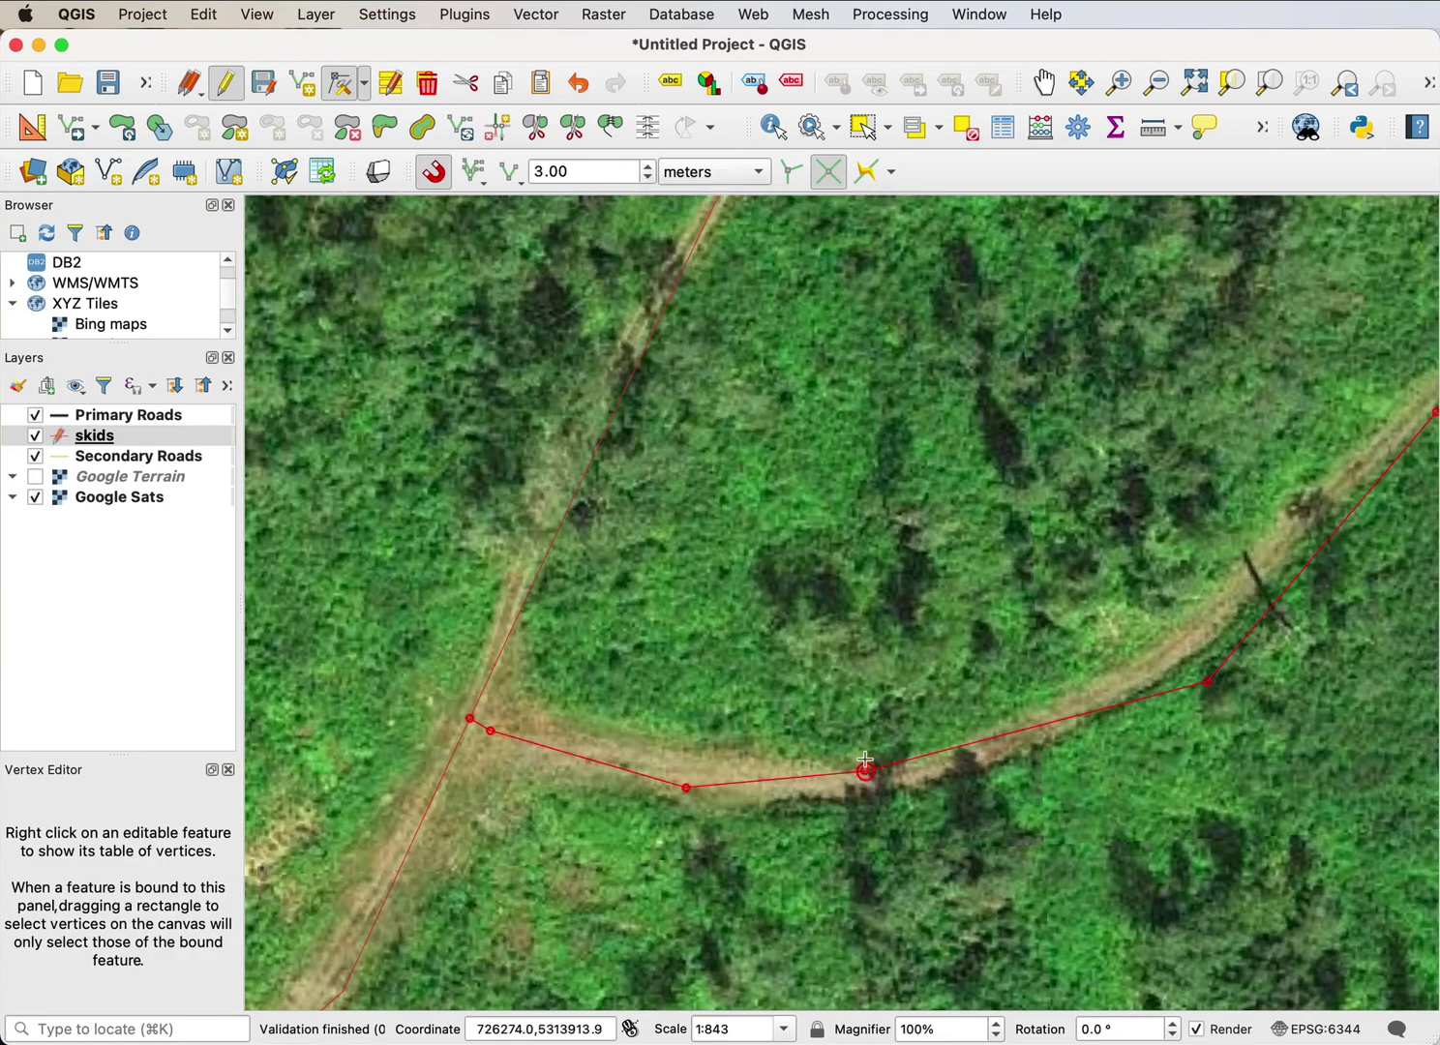
pyautogui.click(646, 180)
pyautogui.click(647, 181)
pyautogui.click(647, 180)
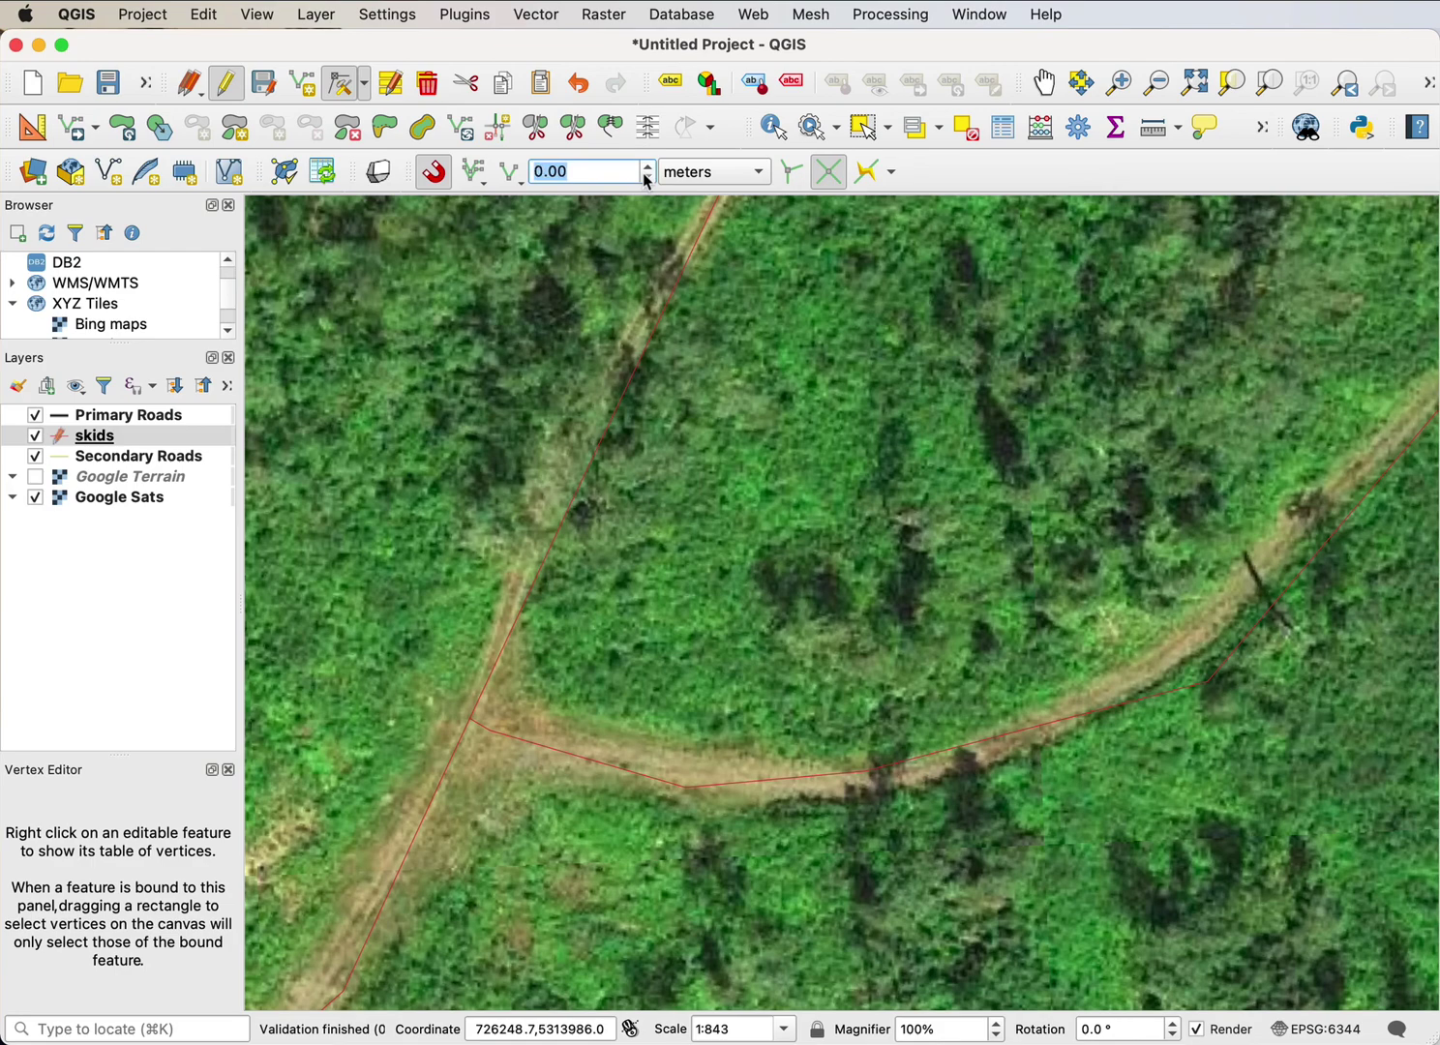
# Step: Re-centre the bend vertex, add a vertex on the curve, and shift the eastern vertex onto the trail
pyautogui.click(866, 773)
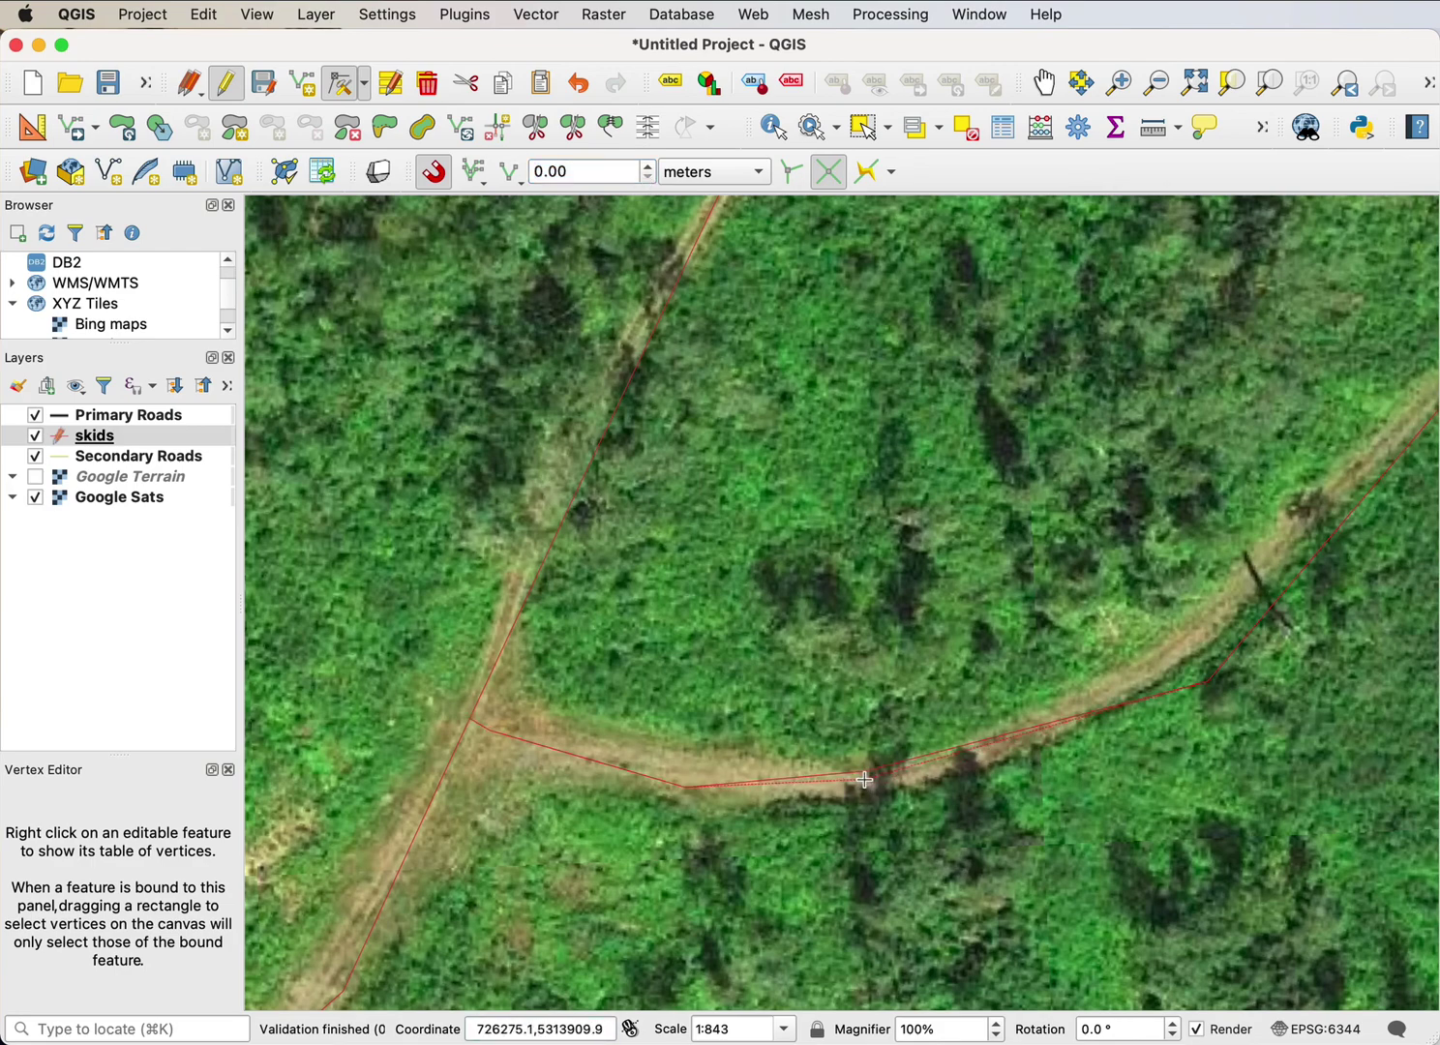
pyautogui.click(865, 780)
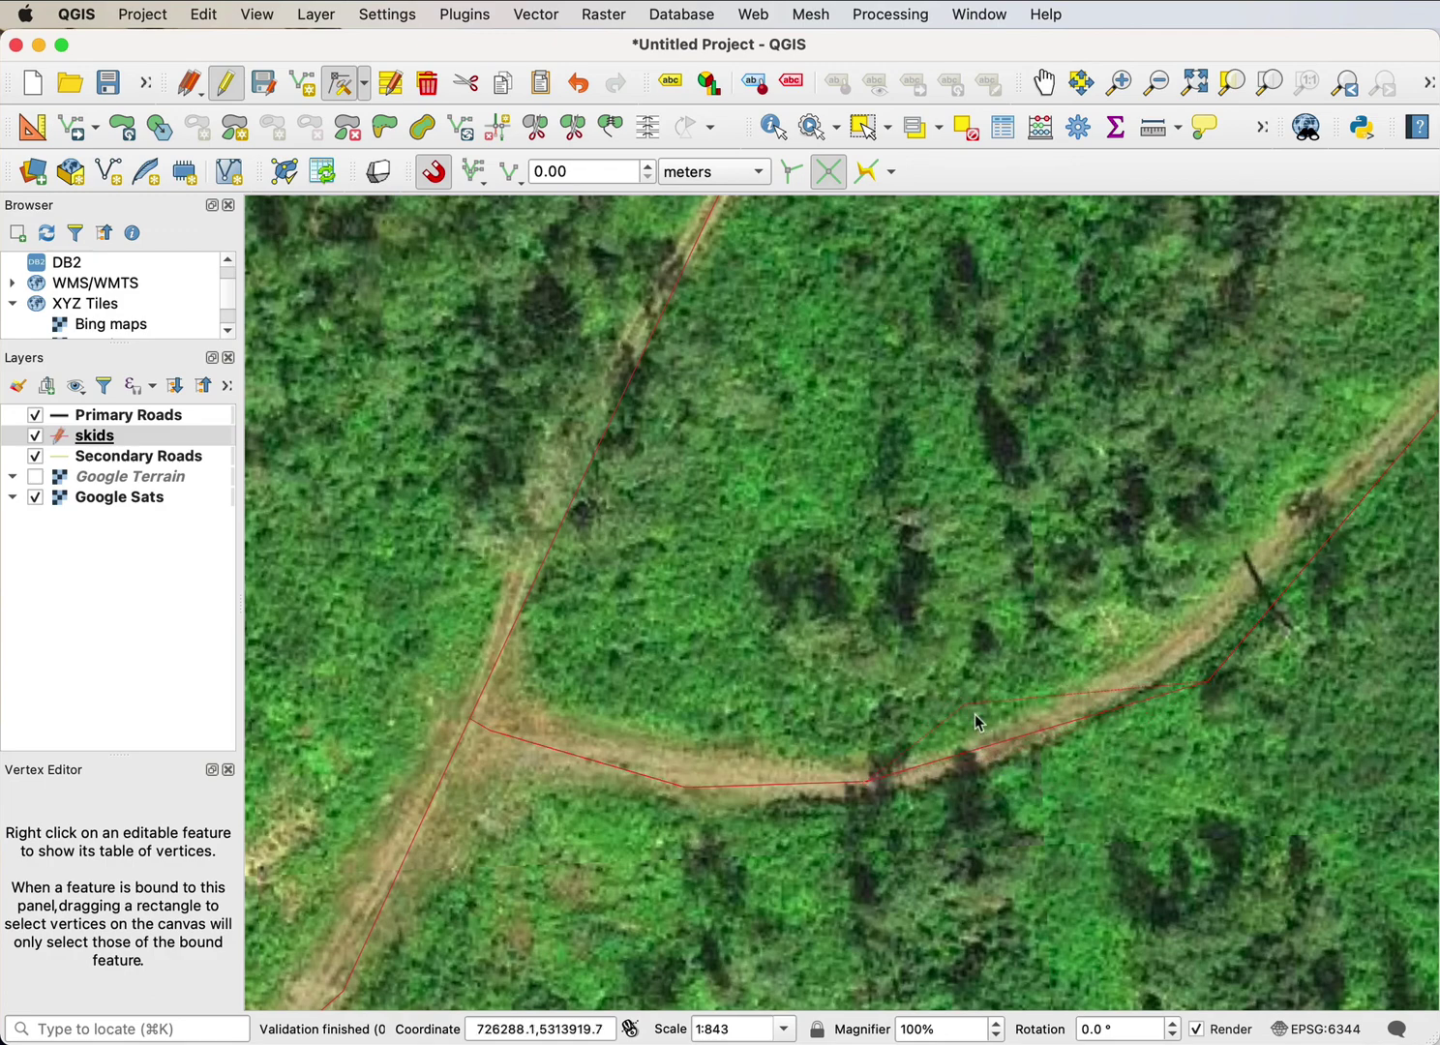
pyautogui.click(995, 753)
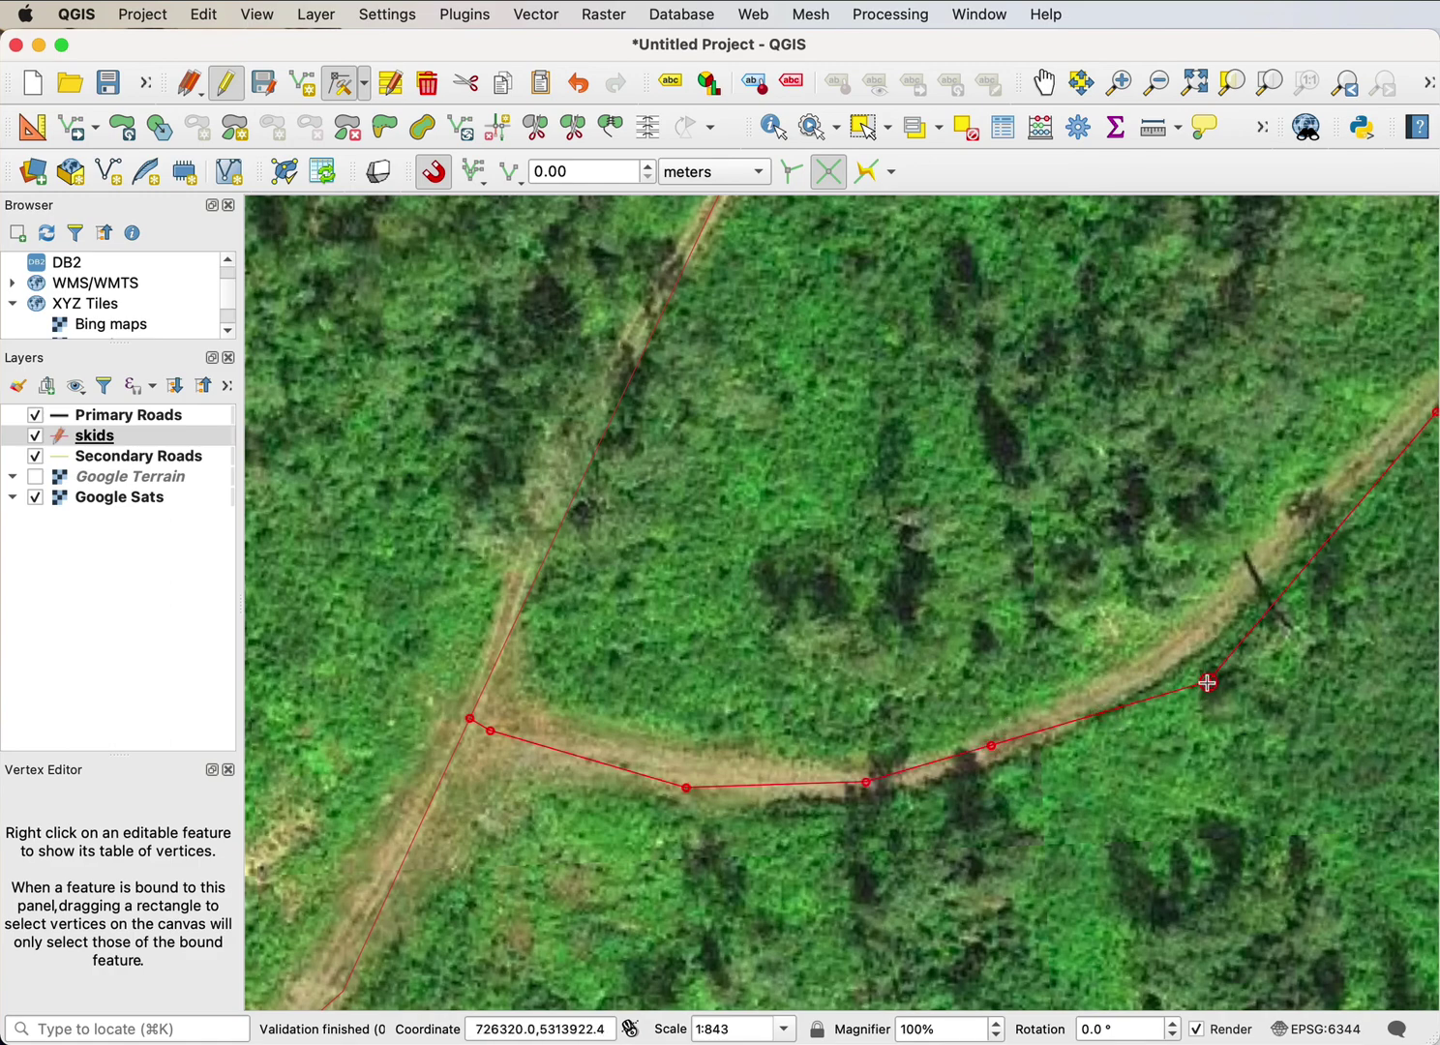
pyautogui.click(1208, 682)
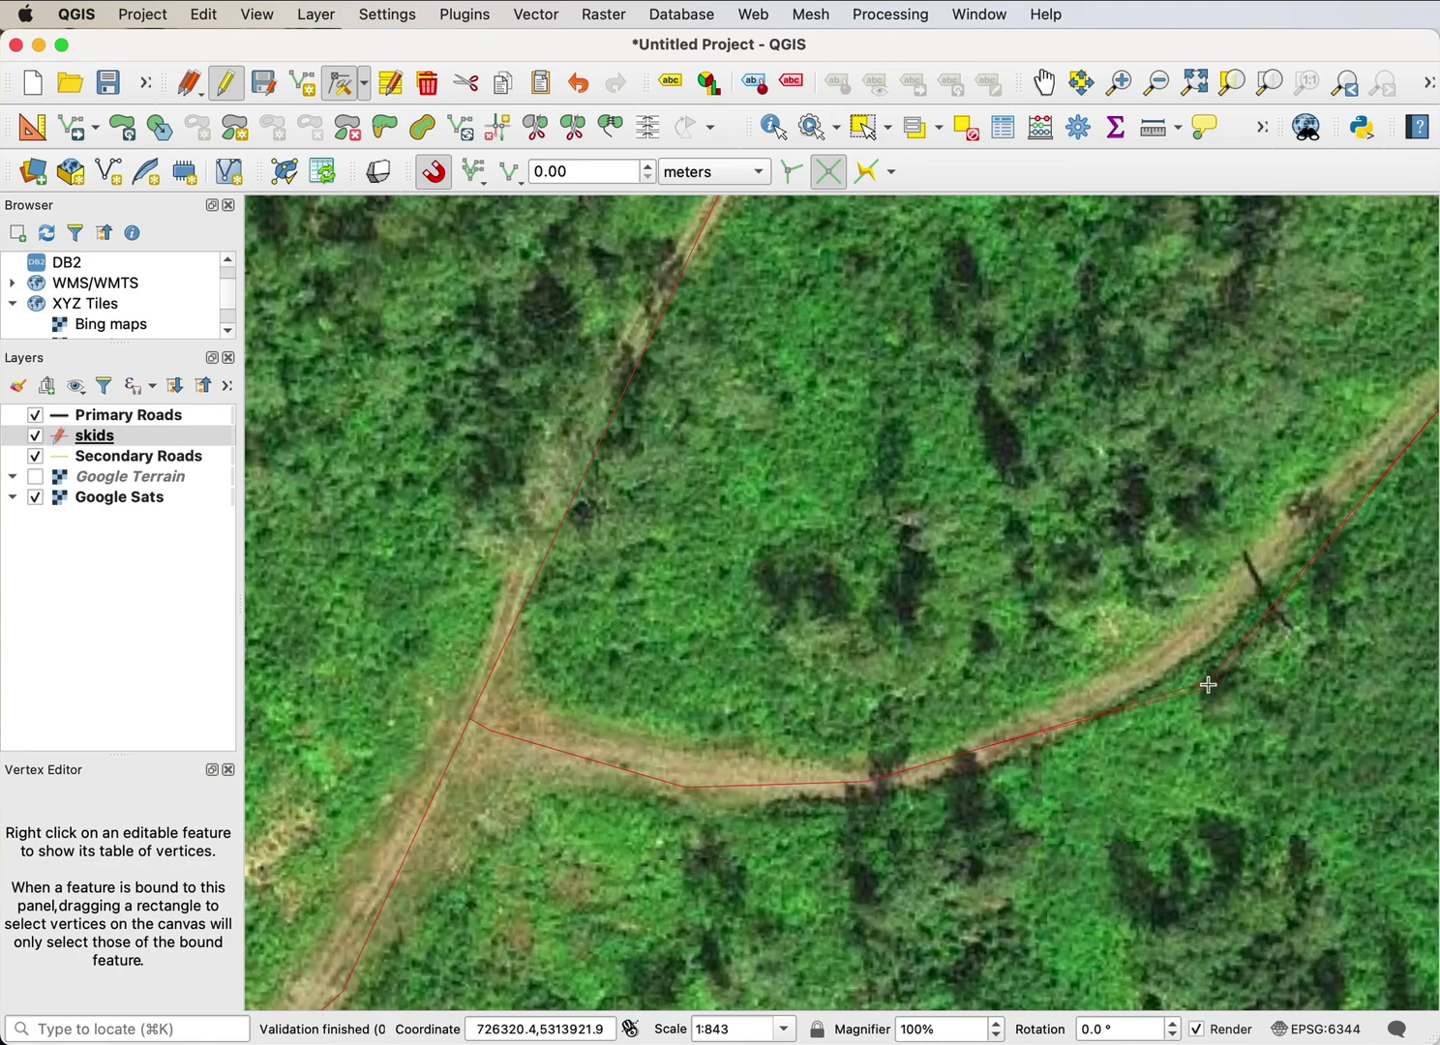
pyautogui.click(1169, 653)
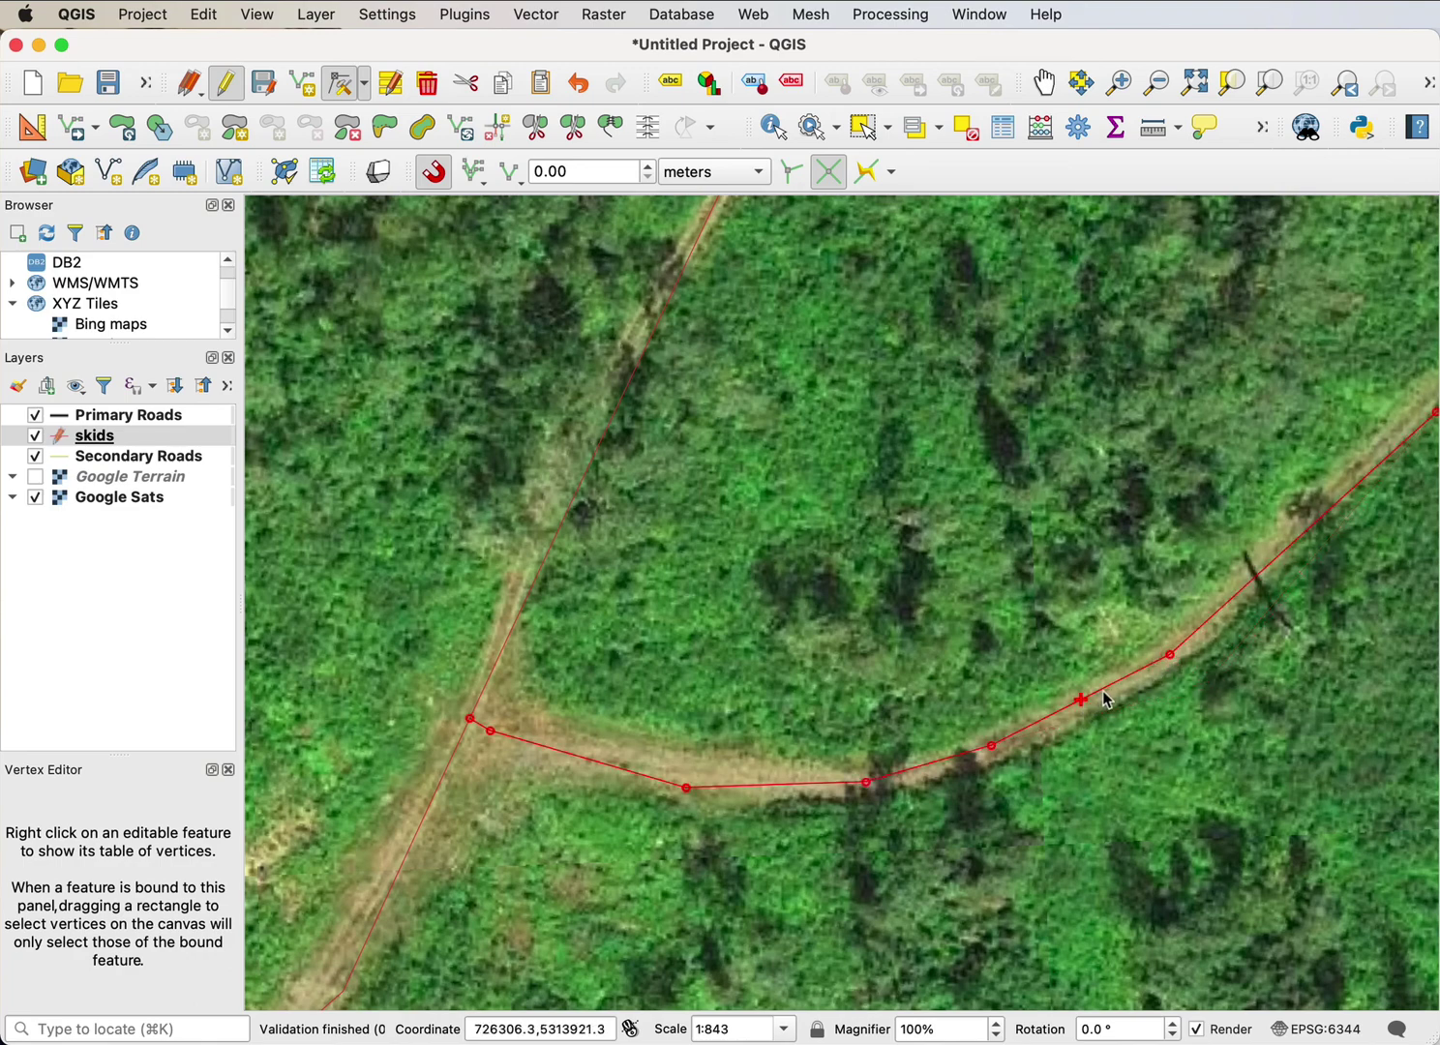